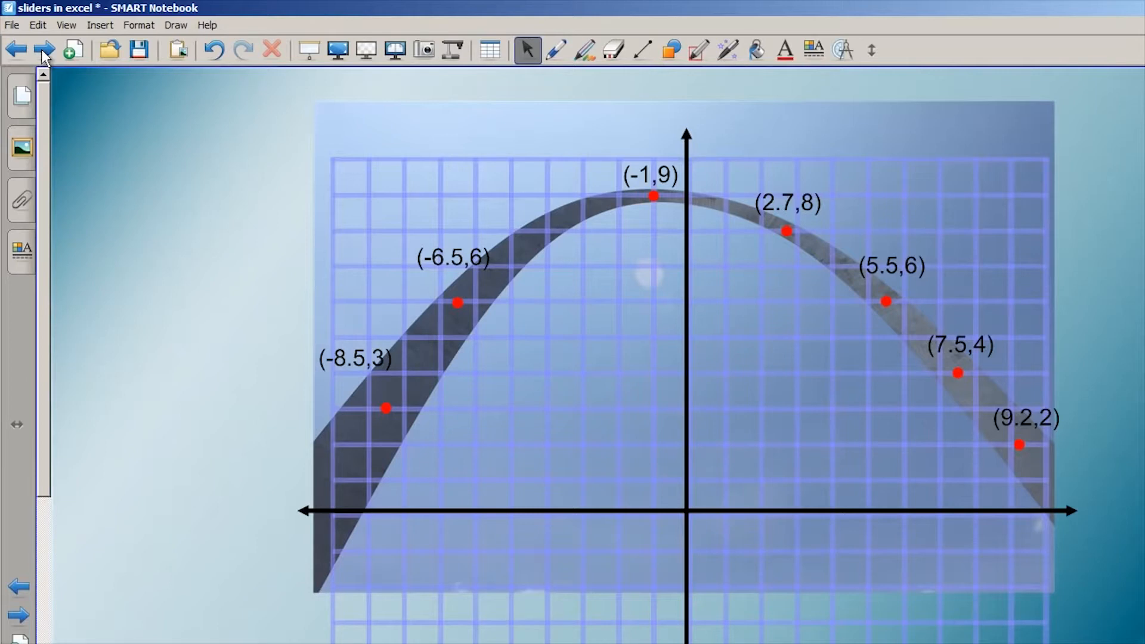
# Page forward through the presentation to the slide showing the finished St. Louis Arch spreadsheet with sliders and chart
pyautogui.click(43, 52)
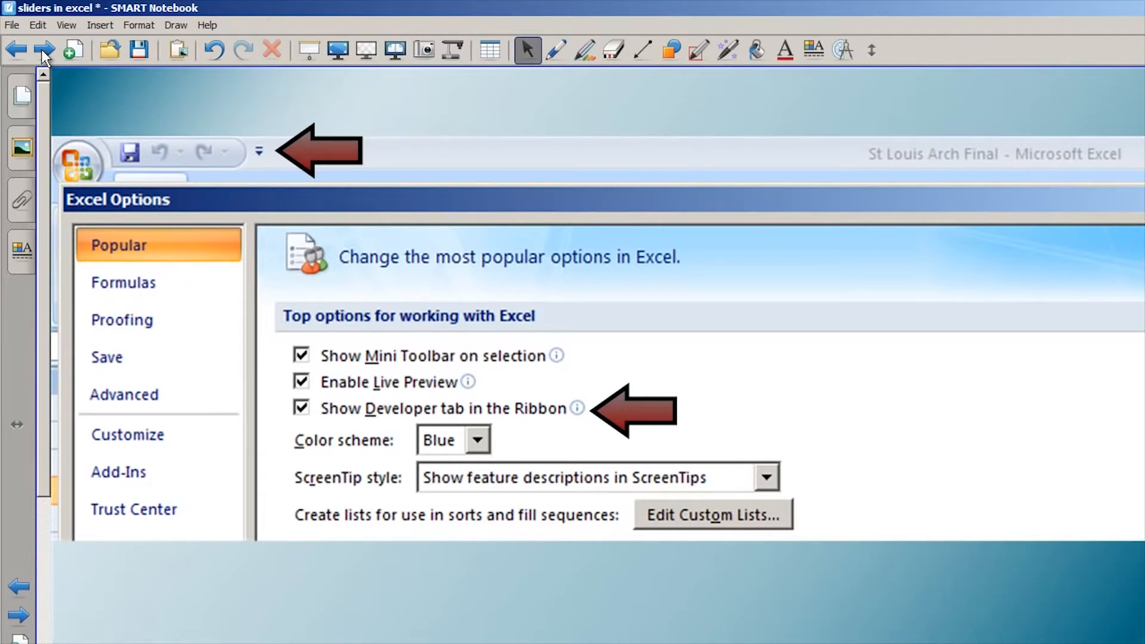
pyautogui.click(43, 55)
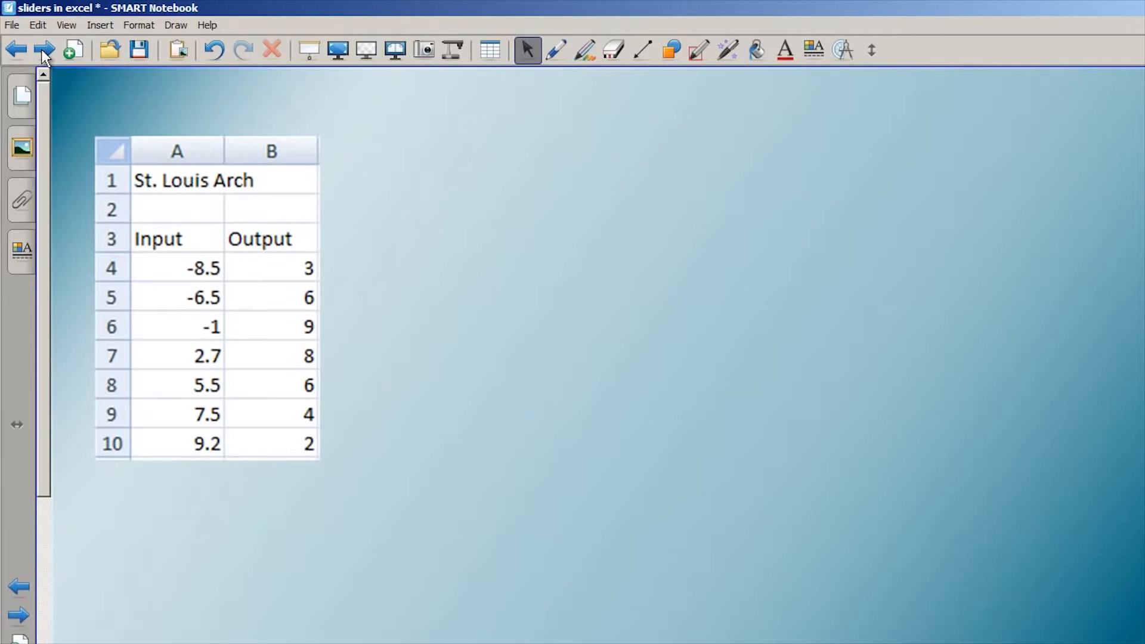
pyautogui.click(43, 52)
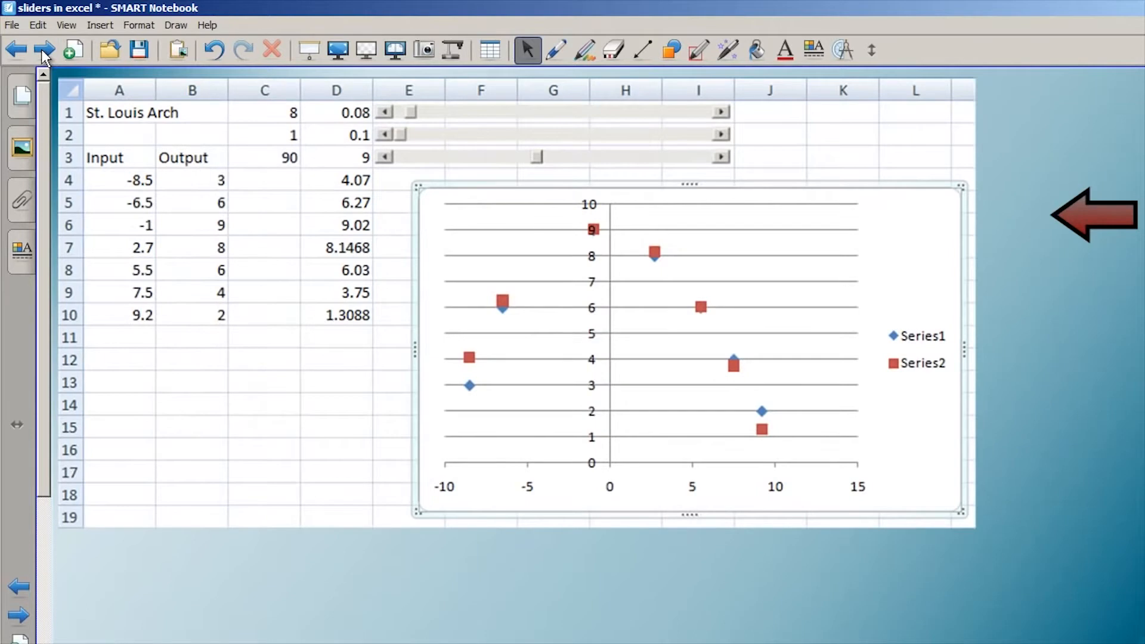
# Move the red arrow around the slide to point out the sliders, cell D1, the end of column D and the chart
pyautogui.moveTo(1086, 219); pyautogui.dragTo(655, 164)
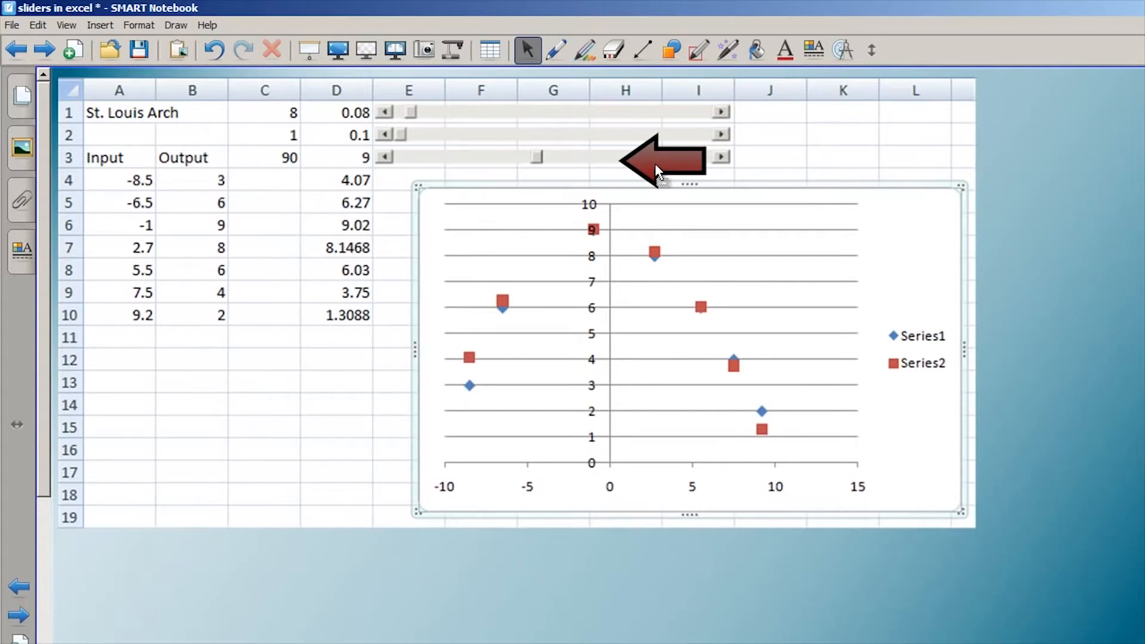
pyautogui.moveTo(655, 163); pyautogui.dragTo(378, 118)
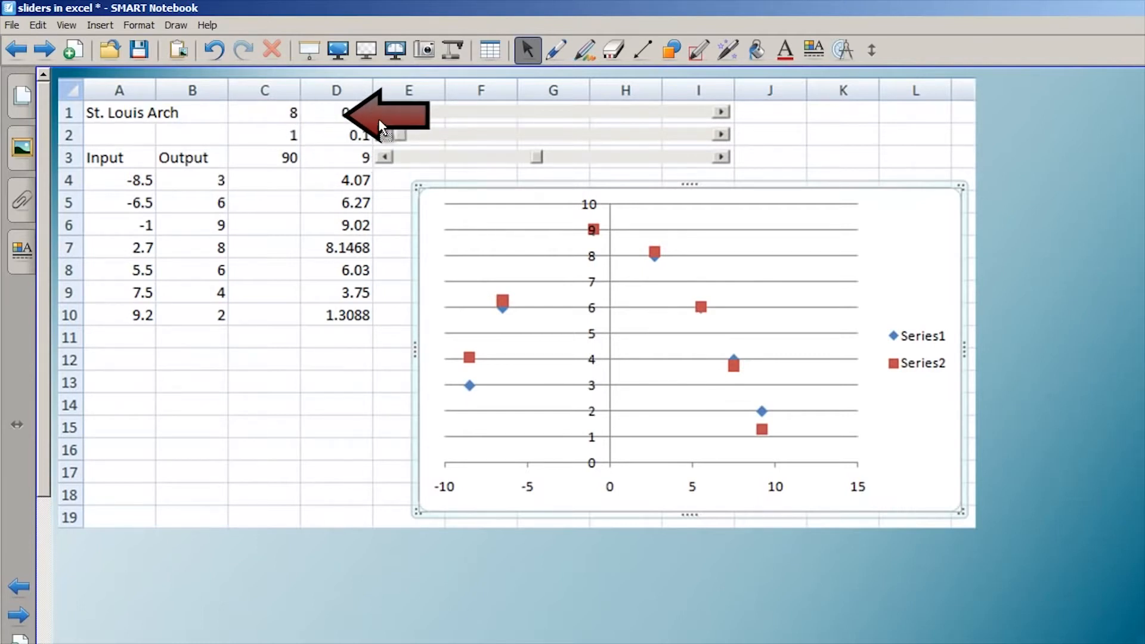
pyautogui.moveTo(378, 118); pyautogui.dragTo(393, 336)
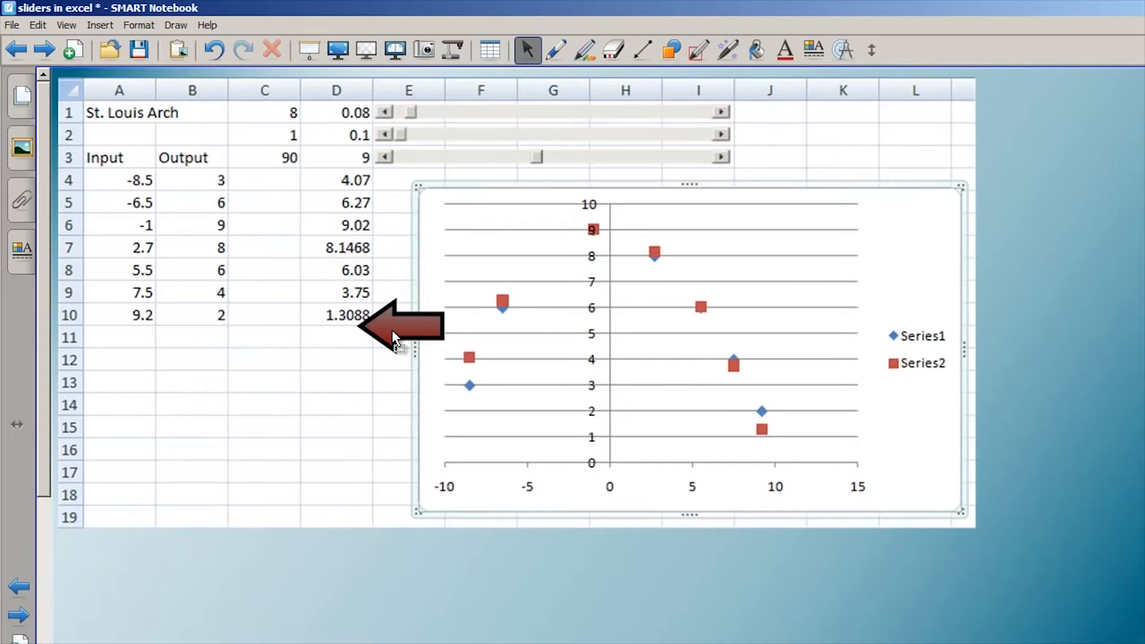
pyautogui.moveTo(392, 330); pyautogui.dragTo(815, 471)
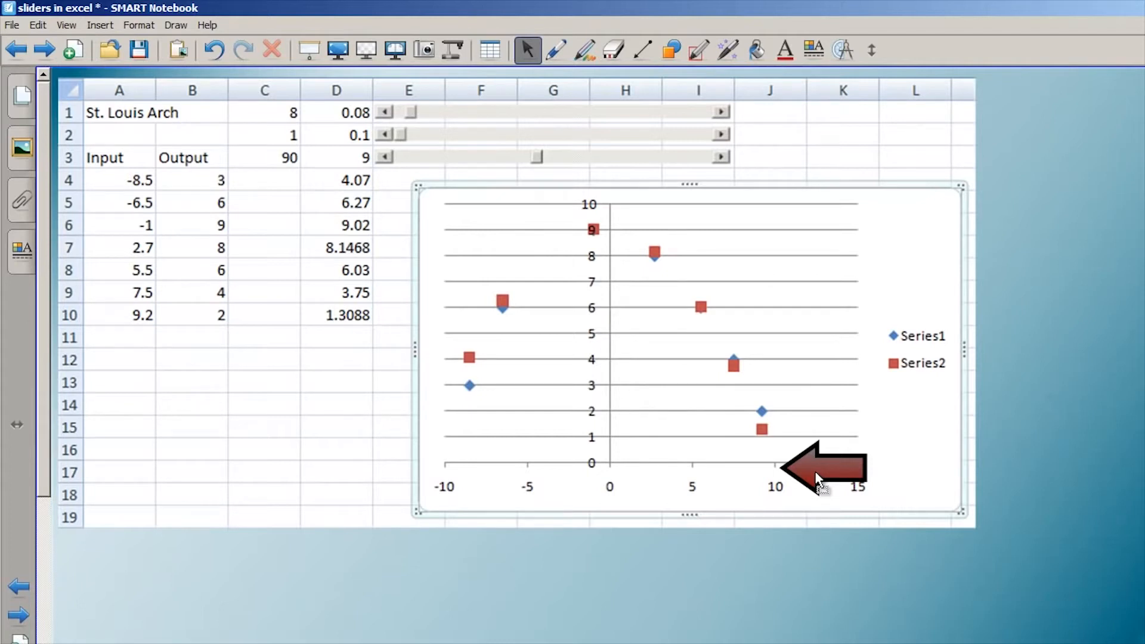
pyautogui.click(815, 471)
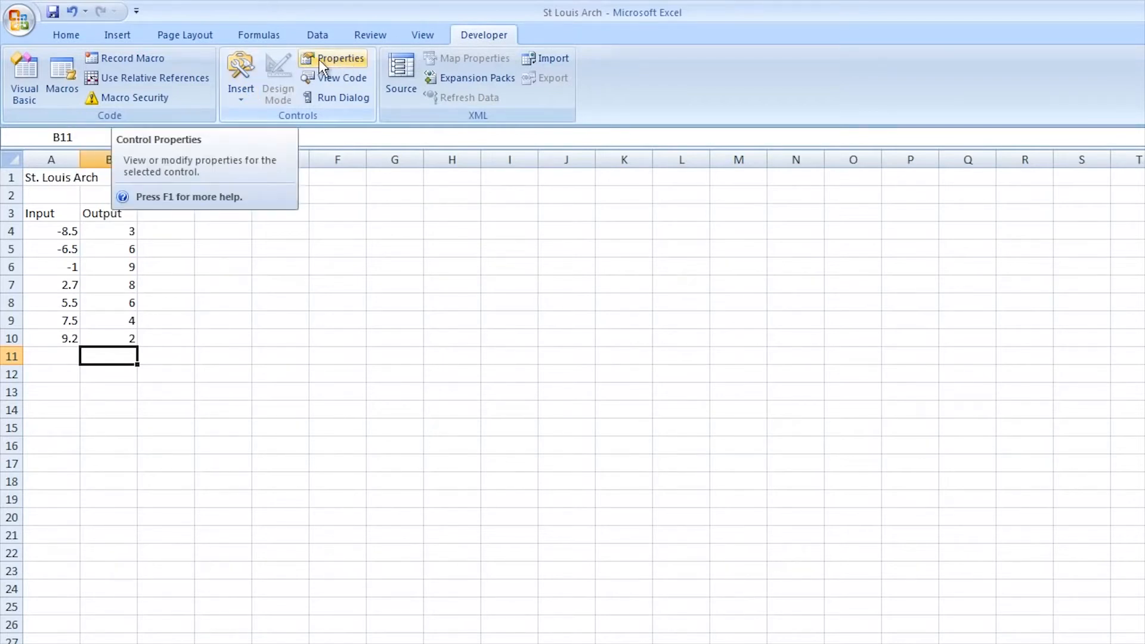
# In the St Louis Arch workbook in Excel, draw an ActiveX scroll bar across row 1 from column E through column I
pyautogui.click(241, 99)
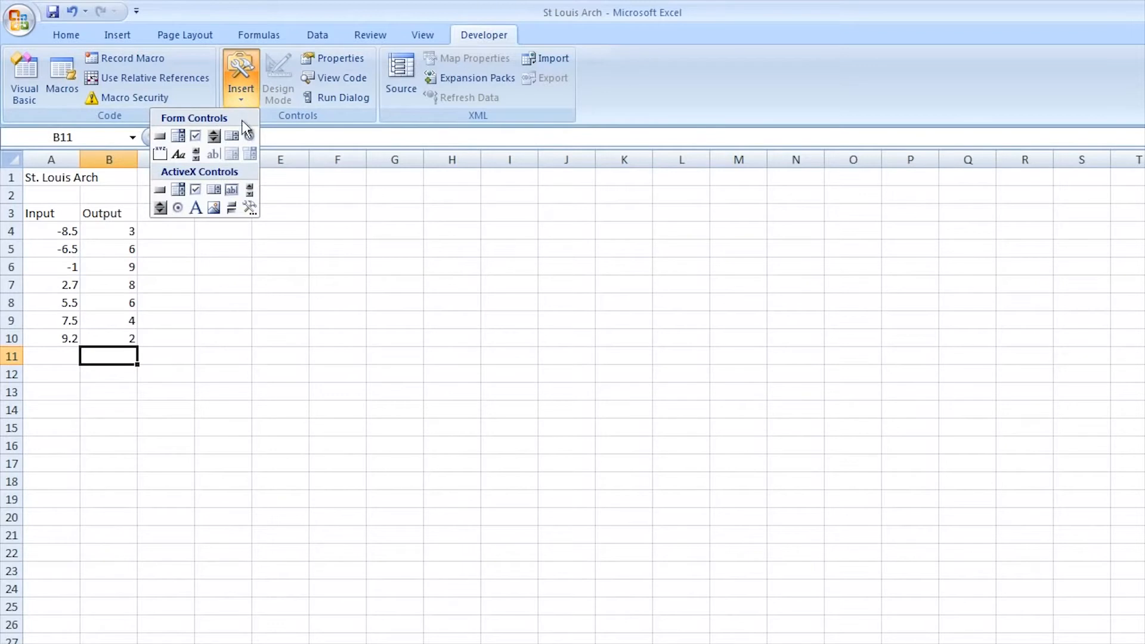
pyautogui.click(251, 191)
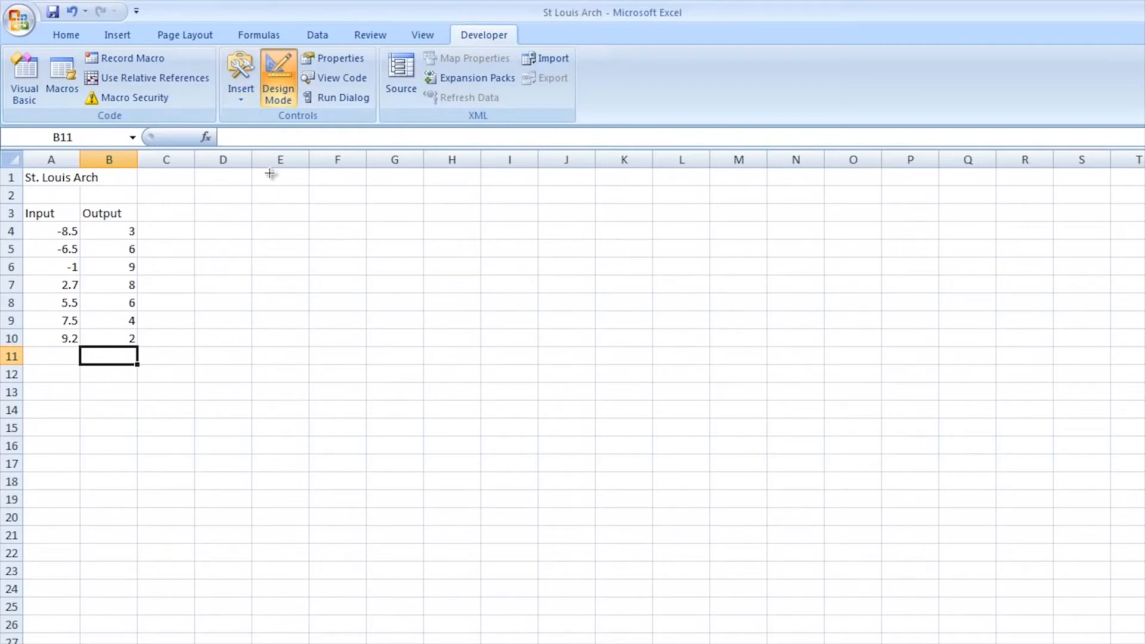
pyautogui.moveTo(255, 171); pyautogui.dragTo(554, 184)
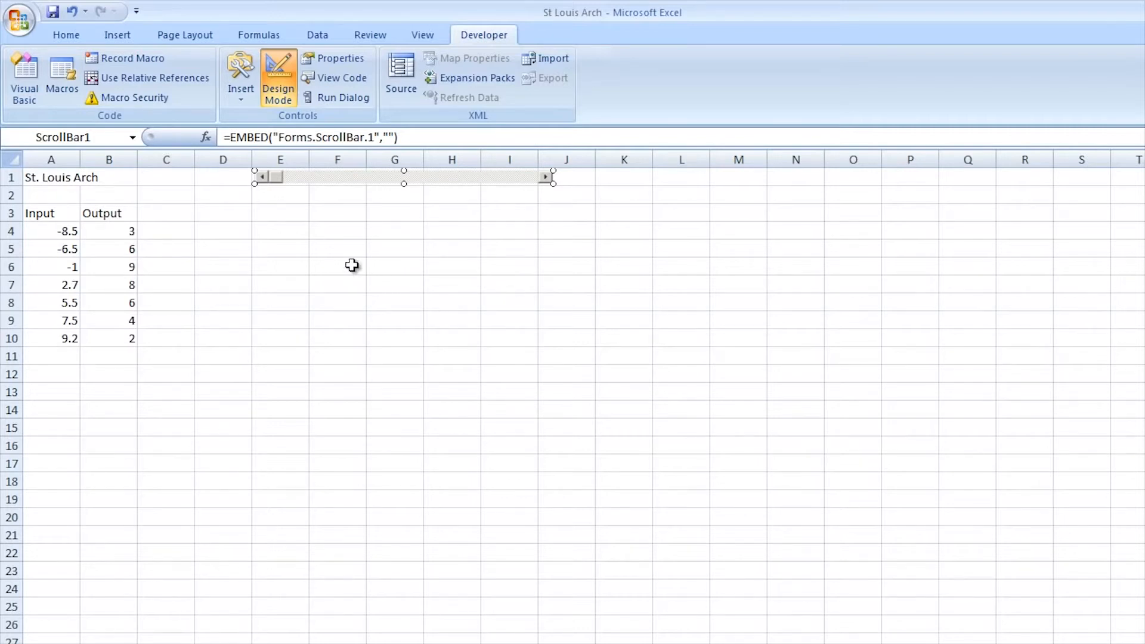
# Set the LargeChange property of the row 1 scroll bar to 2
pyautogui.click(334, 58)
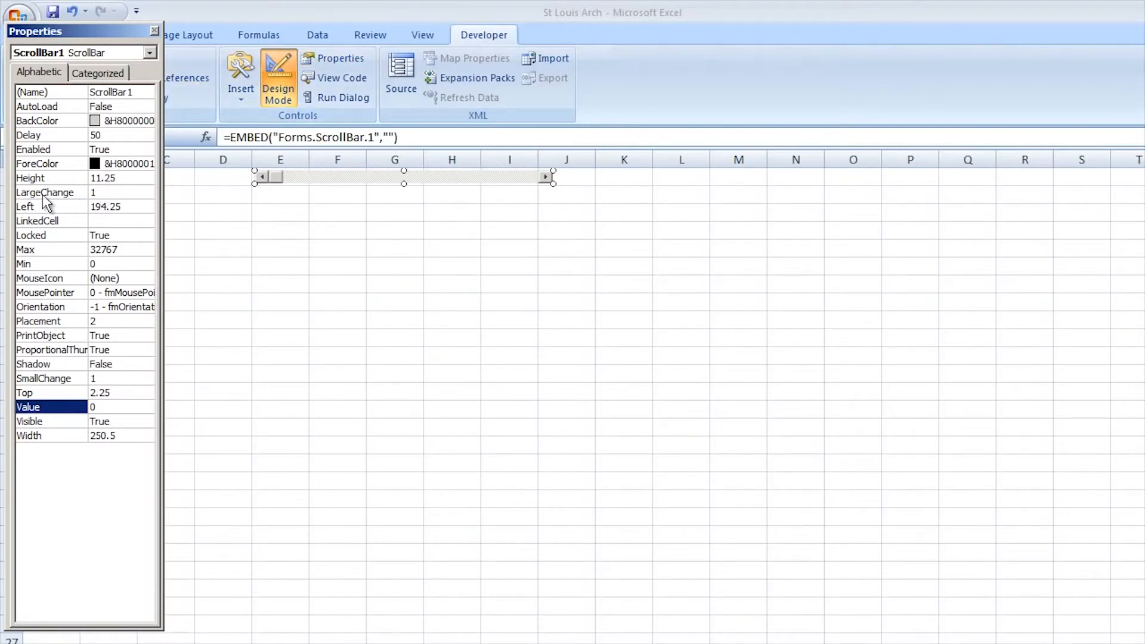
pyautogui.click(93, 194)
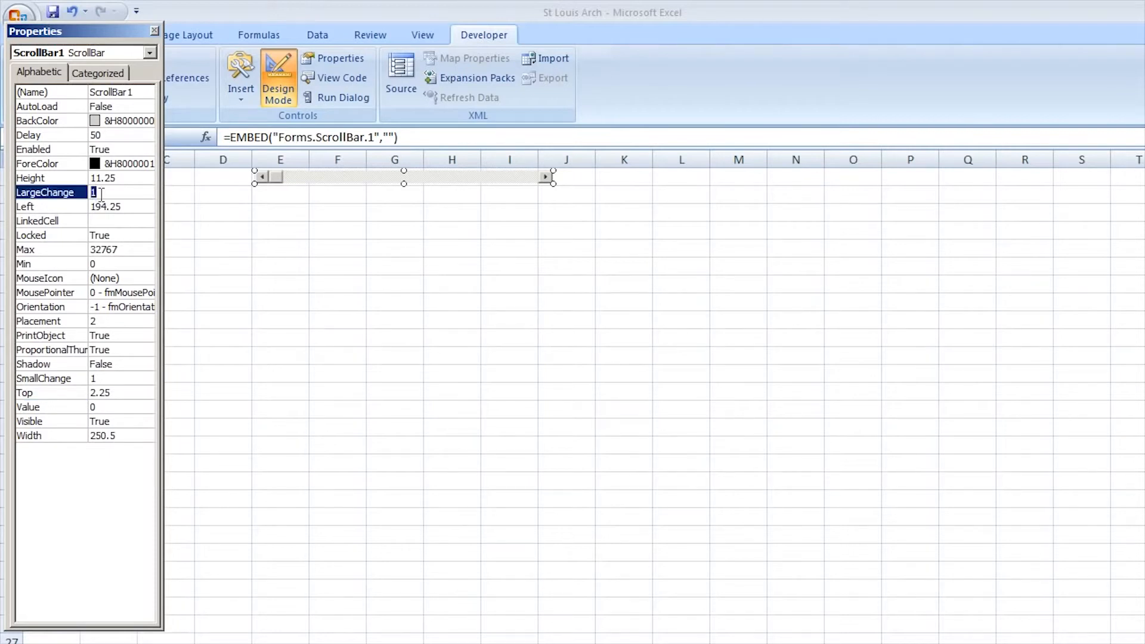
pyautogui.write('2')
pyautogui.click(100, 380)
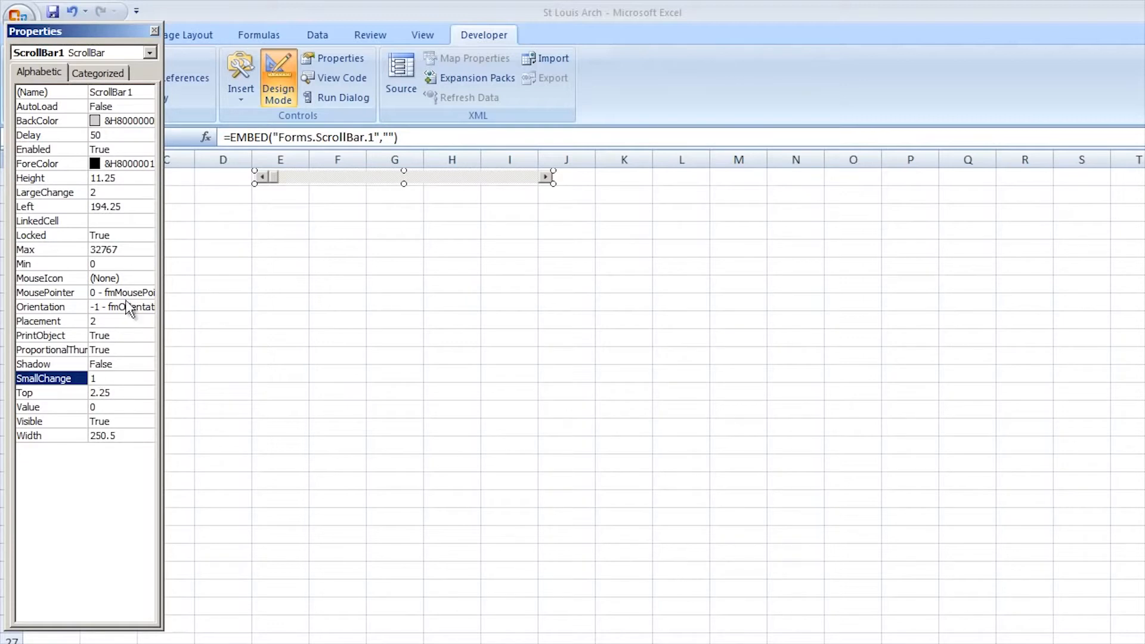
# Link the row 1 scroll bar to cell C1, set its Max to 200, and close its properties
pyautogui.click(100, 221)
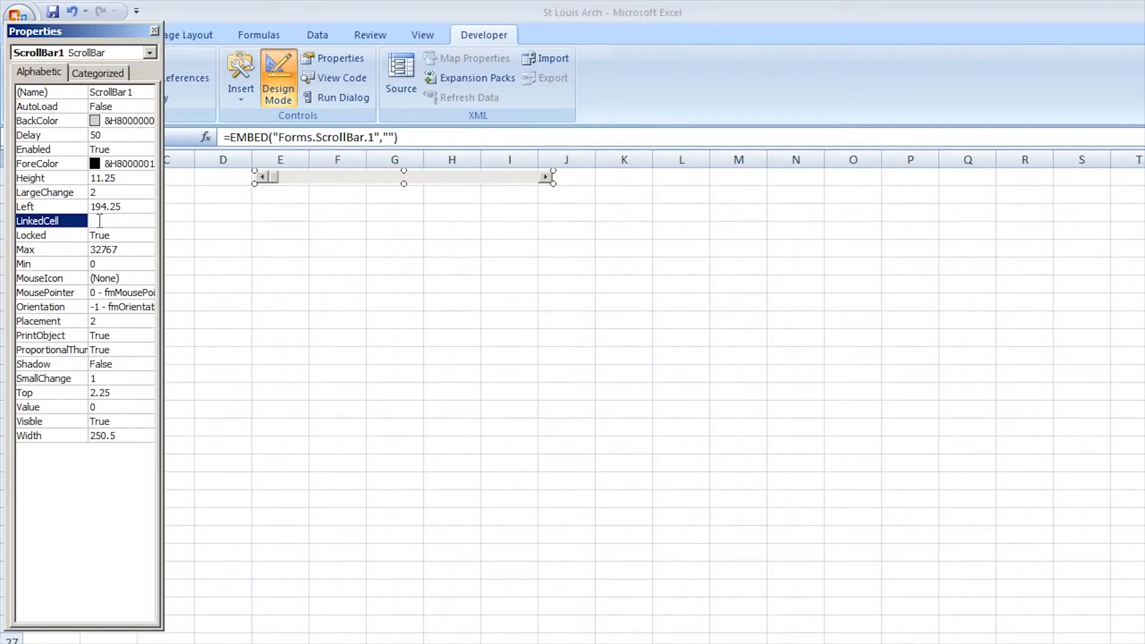
pyautogui.write('c1')
pyautogui.click(120, 249)
pyautogui.click(71, 249)
pyautogui.write('200')
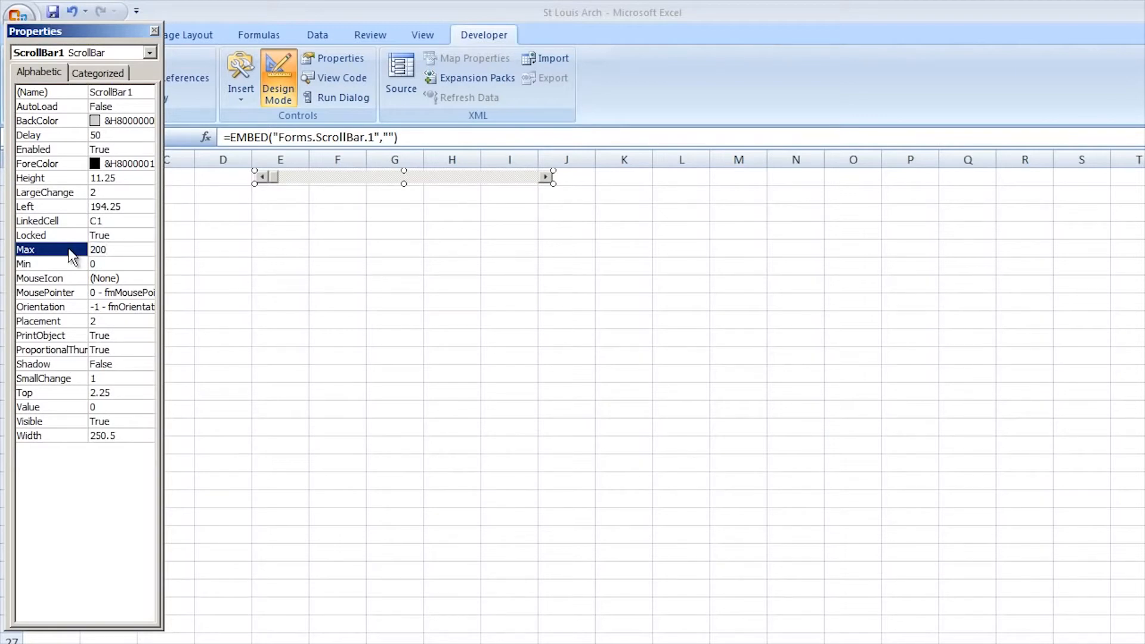
pyautogui.press('Return')
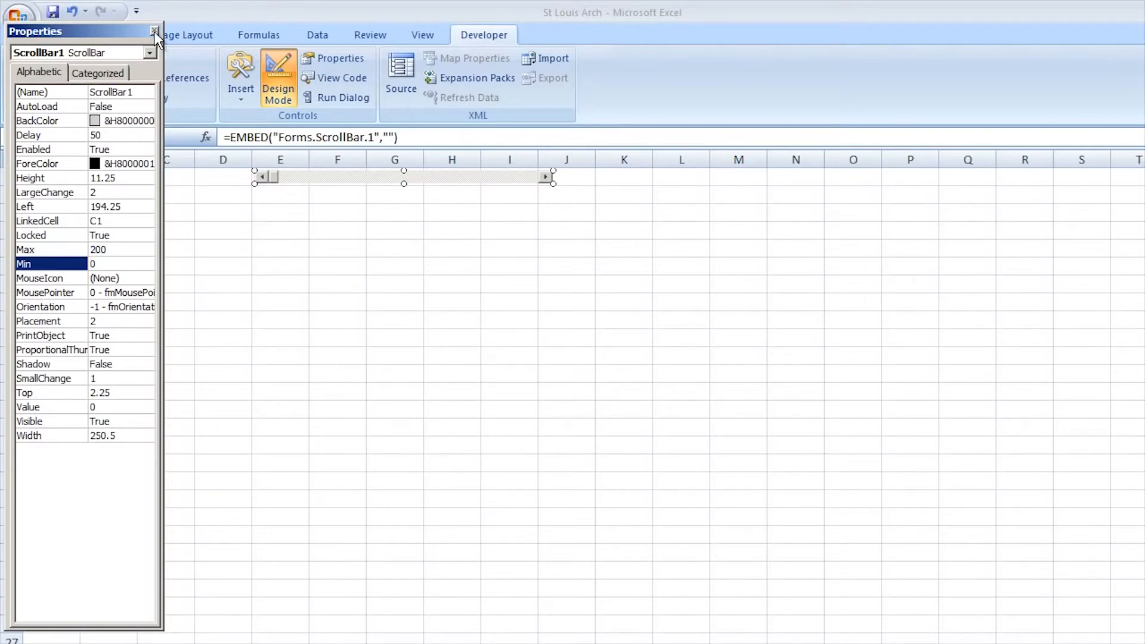
pyautogui.click(155, 32)
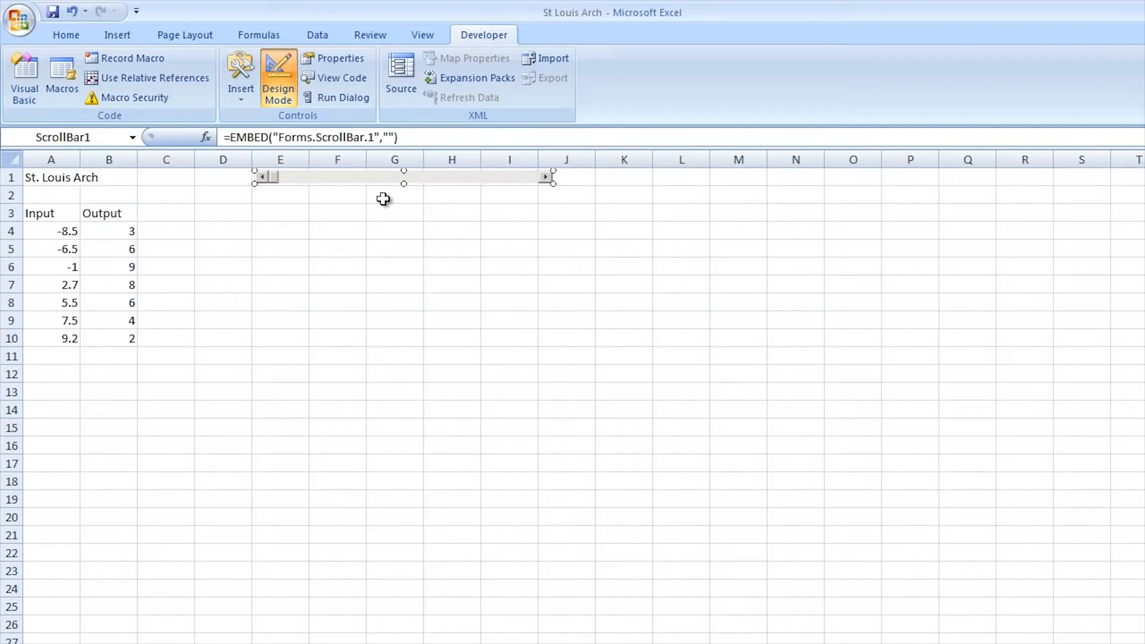
# Leave design mode and test the row 1 scroll bar by raising its value and returning it to 0
pyautogui.click(274, 84)
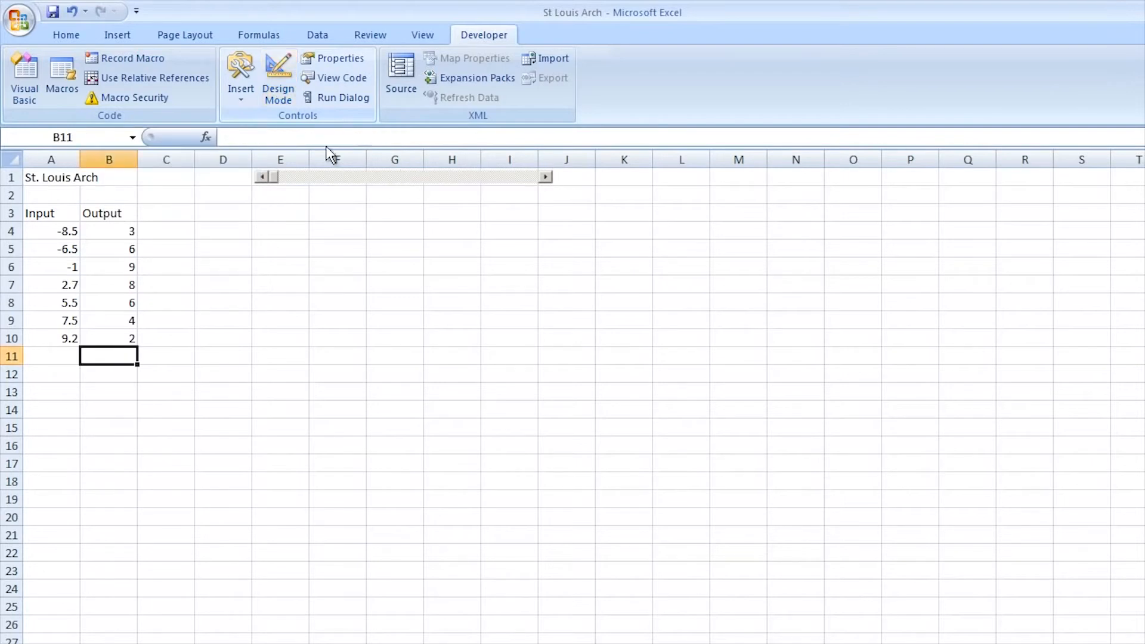
pyautogui.moveTo(548, 178); pyautogui.dragTo(547, 178)
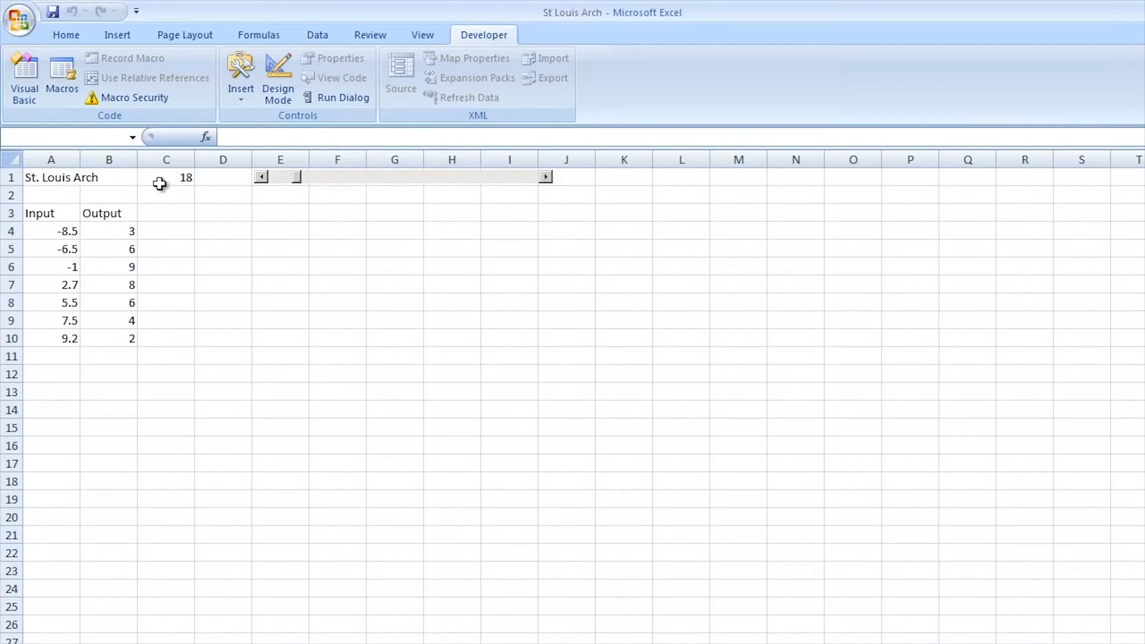
pyautogui.moveTo(257, 177); pyautogui.dragTo(261, 178)
# Draw a second ActiveX scroll bar across row 2, from column E through column I, directly below the first
pyautogui.click(240, 99)
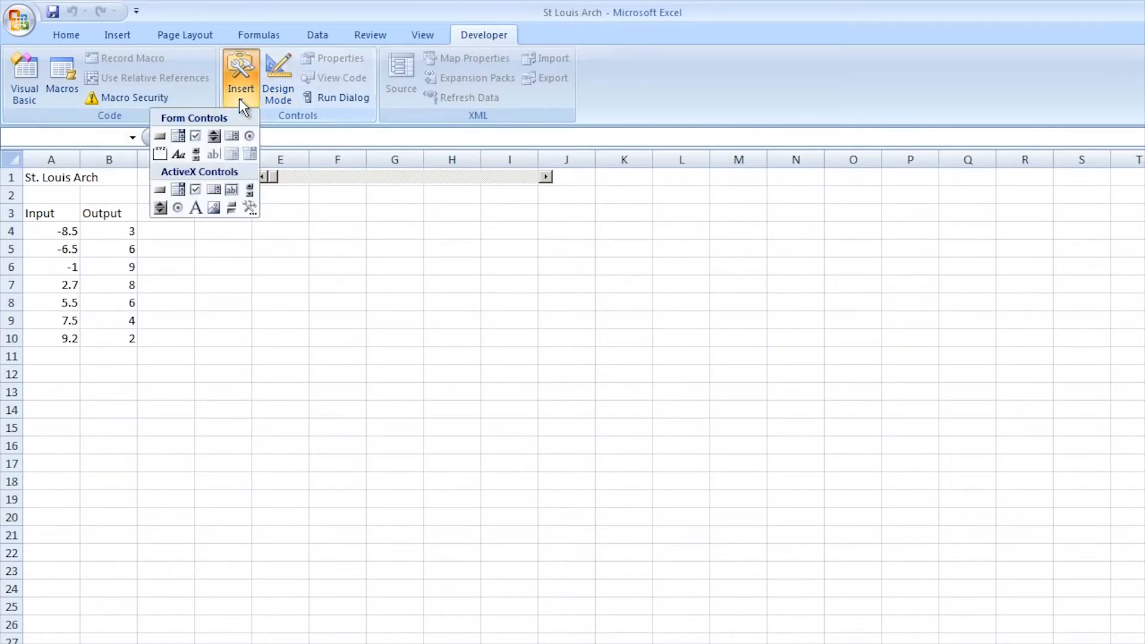
pyautogui.click(248, 190)
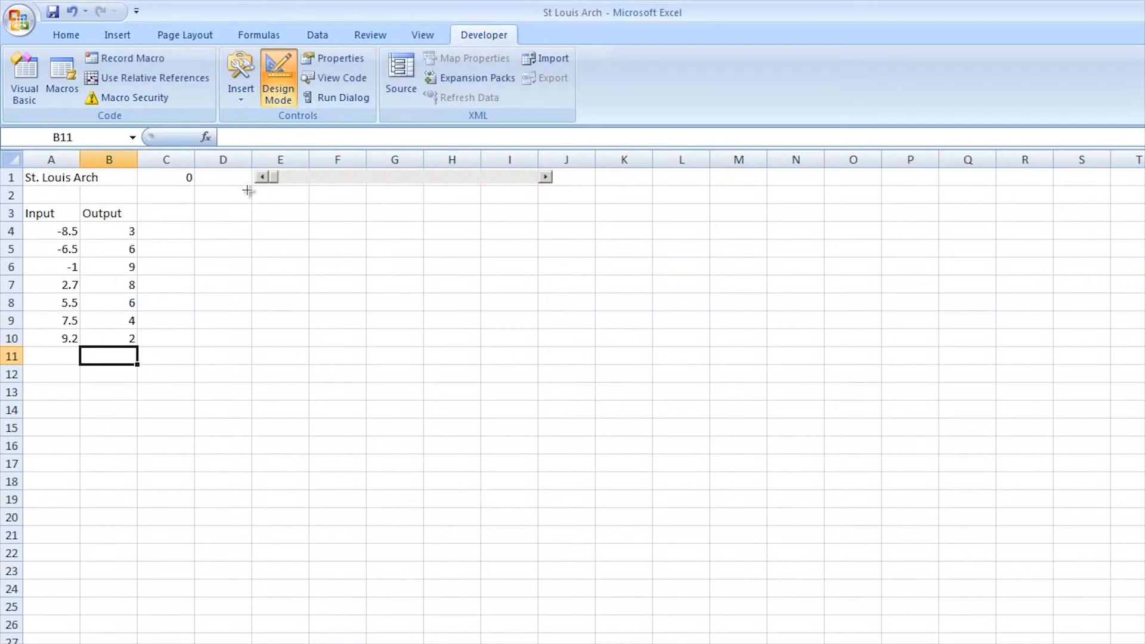
pyautogui.moveTo(256, 189); pyautogui.dragTo(553, 202)
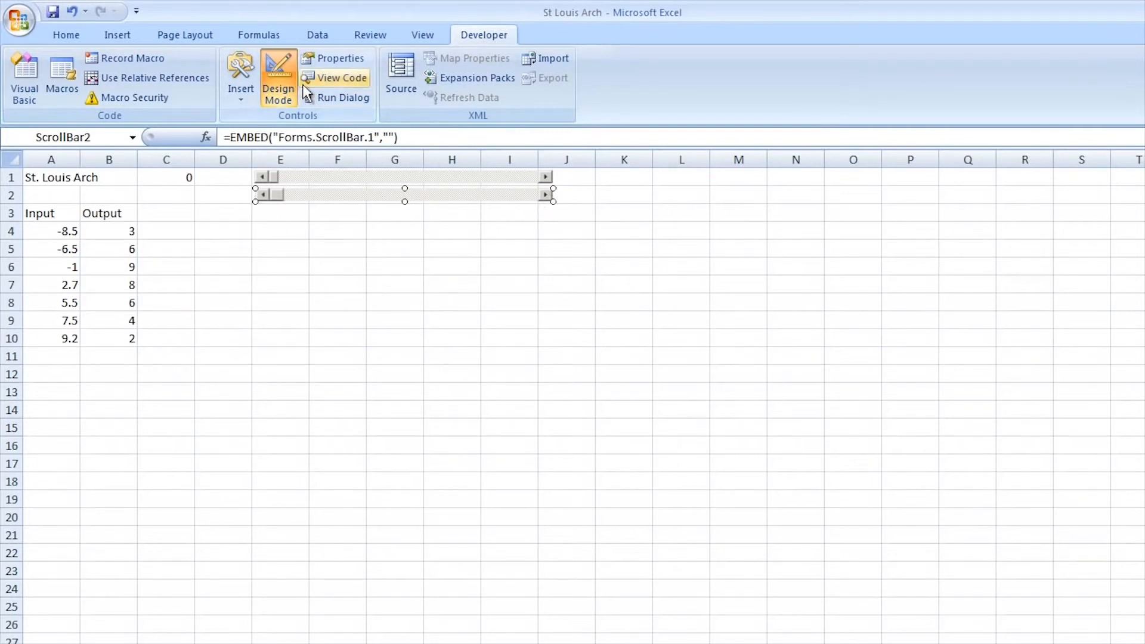
# Set the LargeChange property of the row 2 scroll bar to 2
pyautogui.click(323, 59)
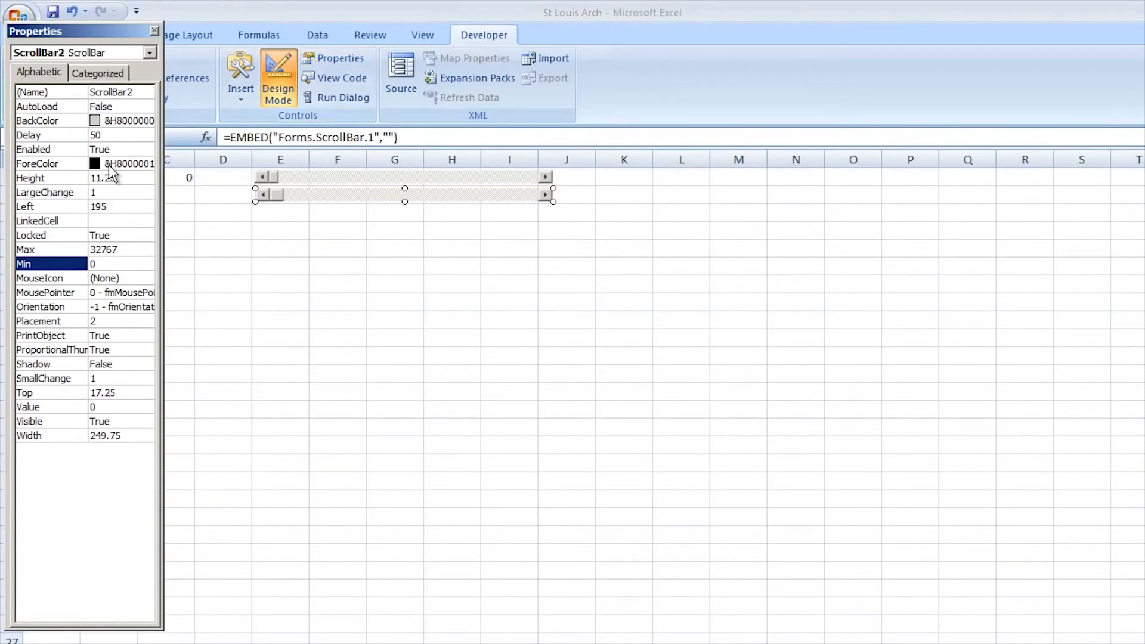
pyautogui.click(103, 194)
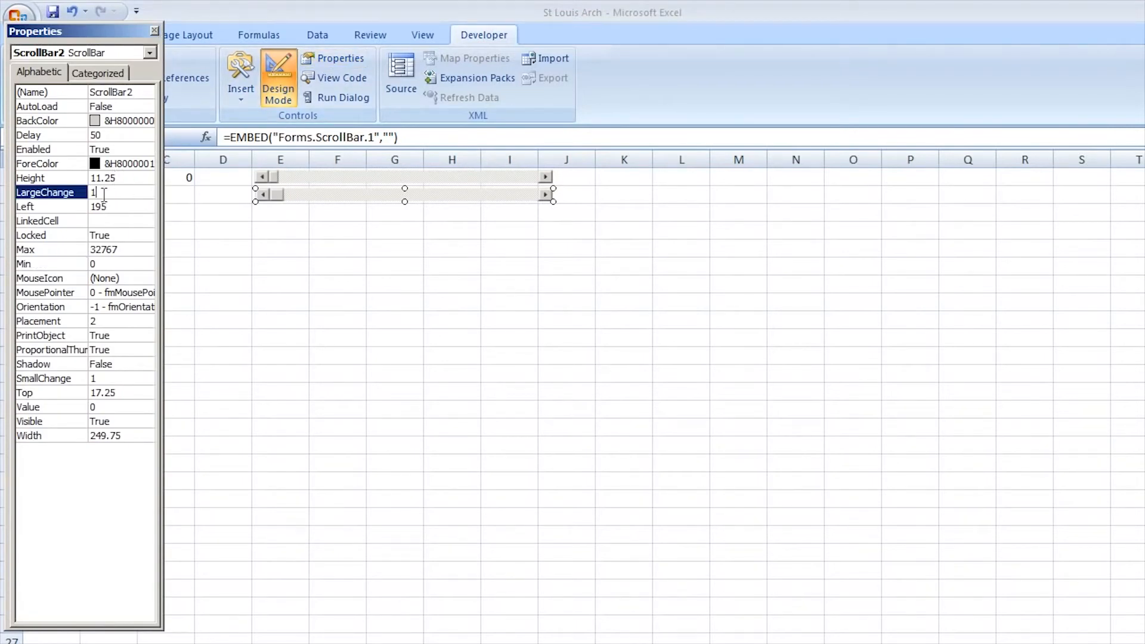
pyautogui.write('2')
pyautogui.click(100, 380)
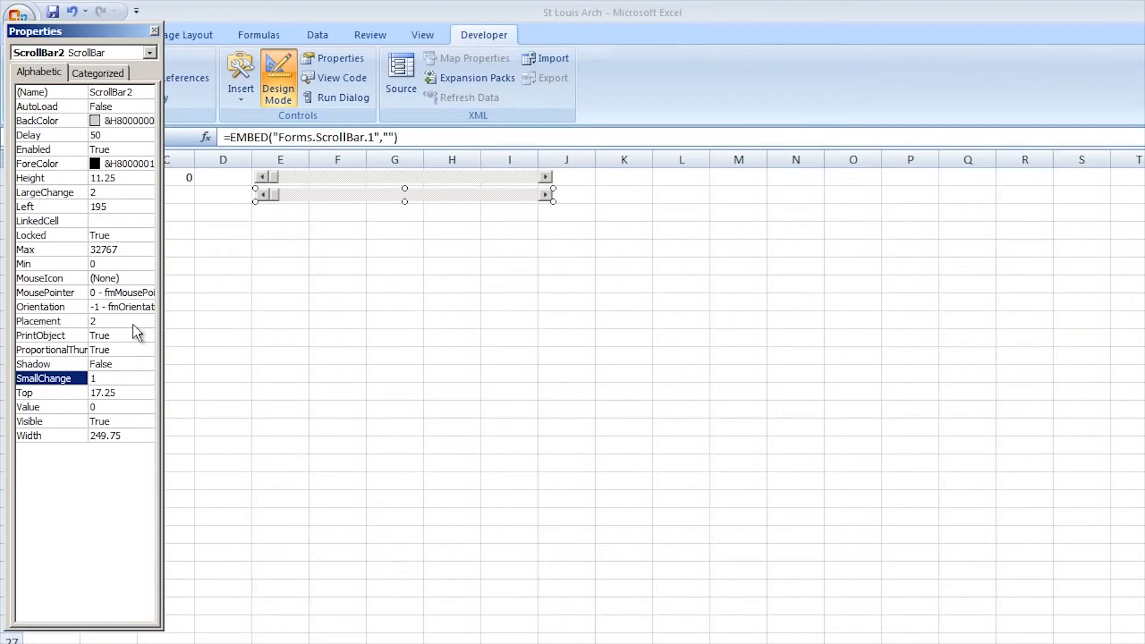
# Link the row 2 scroll bar to cell C2, set its Max to 200, and close its properties
pyautogui.click(94, 221)
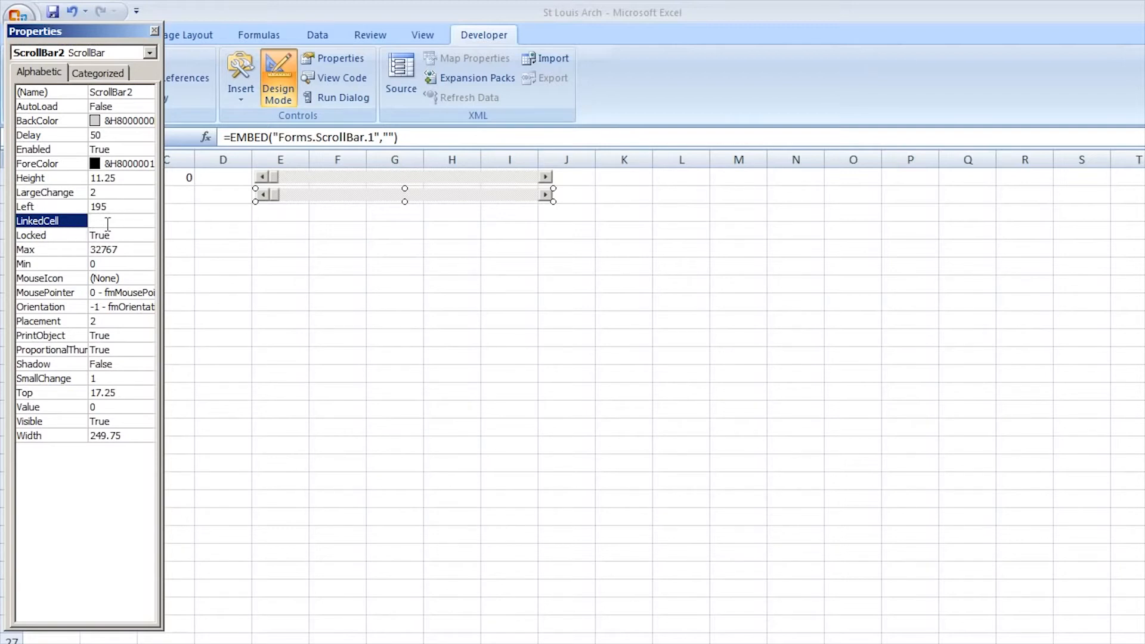
pyautogui.write('c2')
pyautogui.click(123, 249)
pyautogui.write('200')
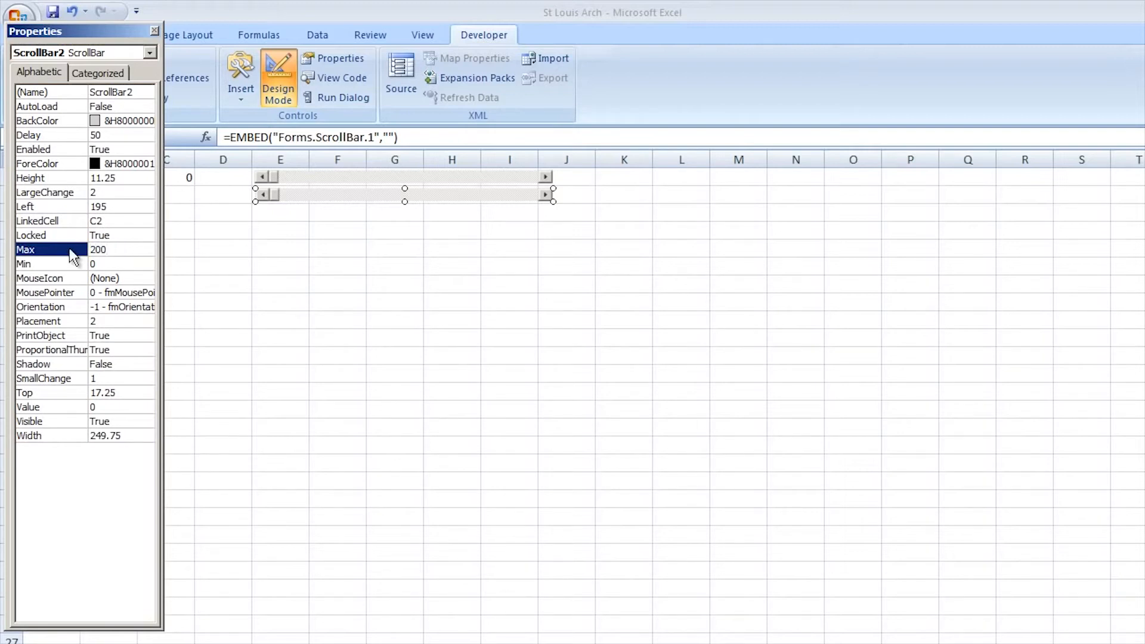
pyautogui.click(109, 279)
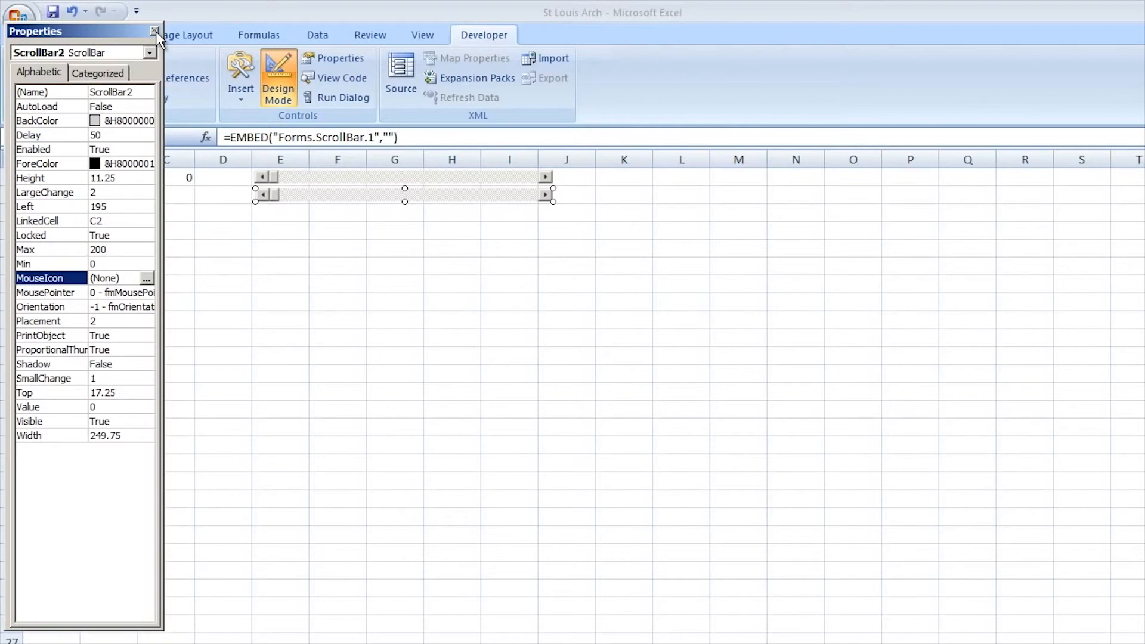
pyautogui.click(154, 31)
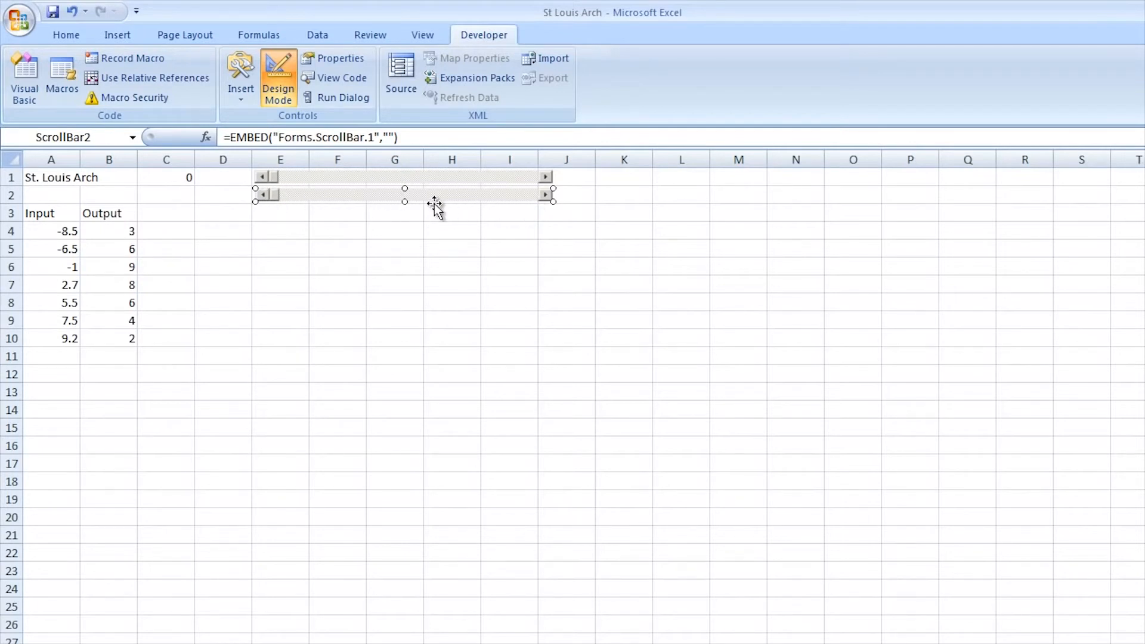
# Exit design mode and try the row 2 scroll bar in small and large increments, then bring it back to 0
pyautogui.click(281, 87)
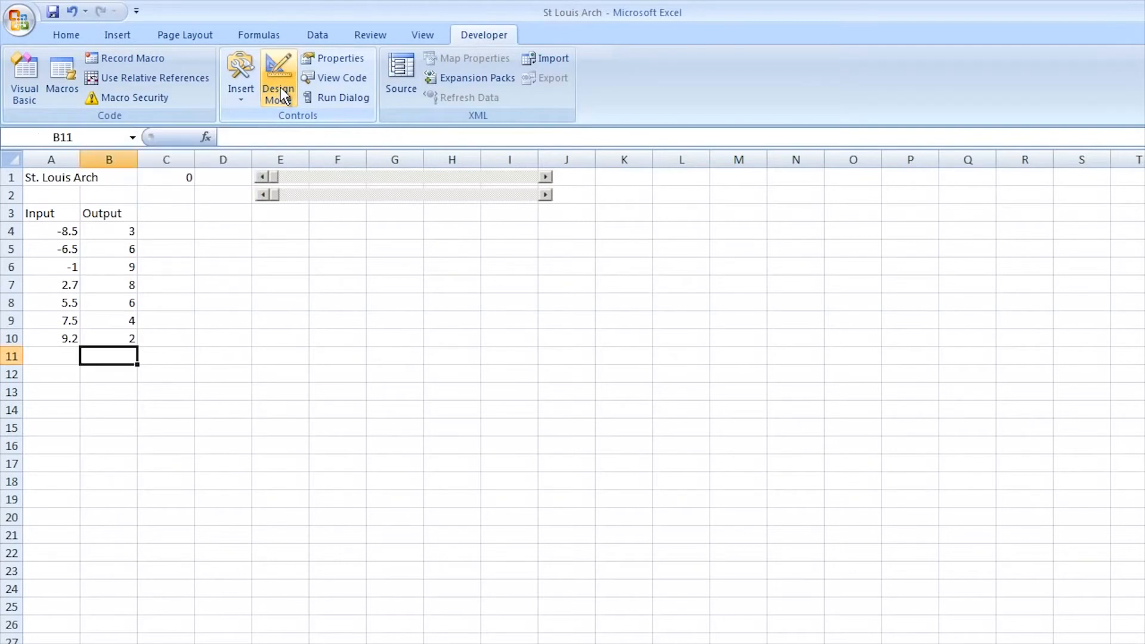
pyautogui.click(548, 195)
pyautogui.click(549, 195)
pyautogui.click(549, 196)
pyautogui.click(549, 195)
pyautogui.click(549, 196)
pyautogui.click(548, 195)
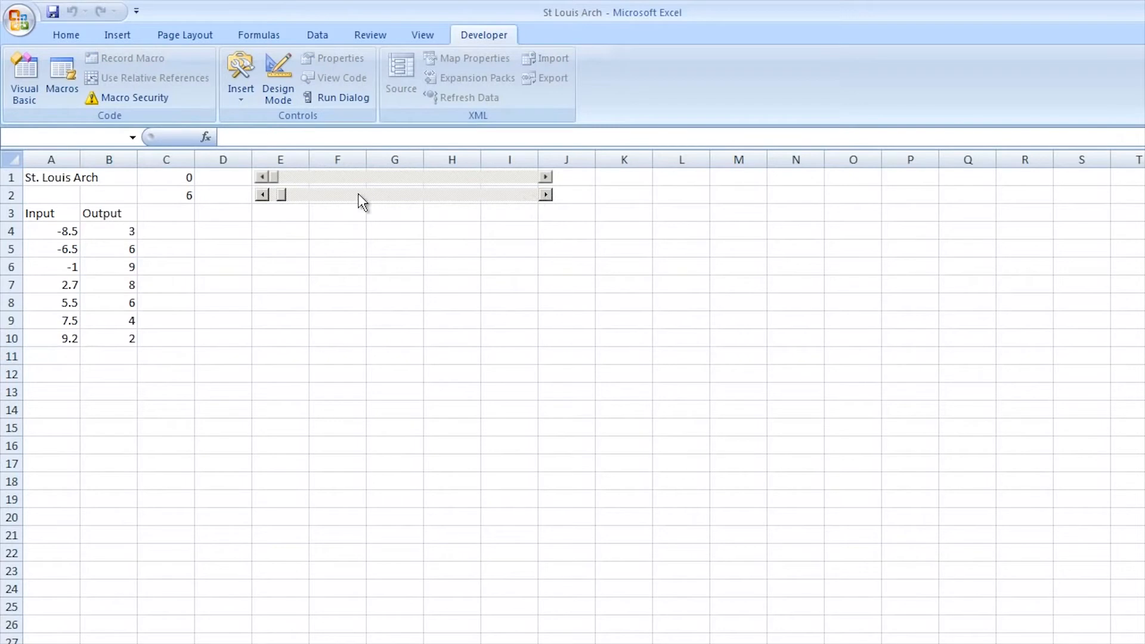
pyautogui.click(358, 194)
pyautogui.click(358, 194)
pyautogui.click(359, 196)
pyautogui.click(261, 195)
# Enter design mode and paste a copy of the row 2 scroll bar at cell E3, directly below the original
pyautogui.click(273, 82)
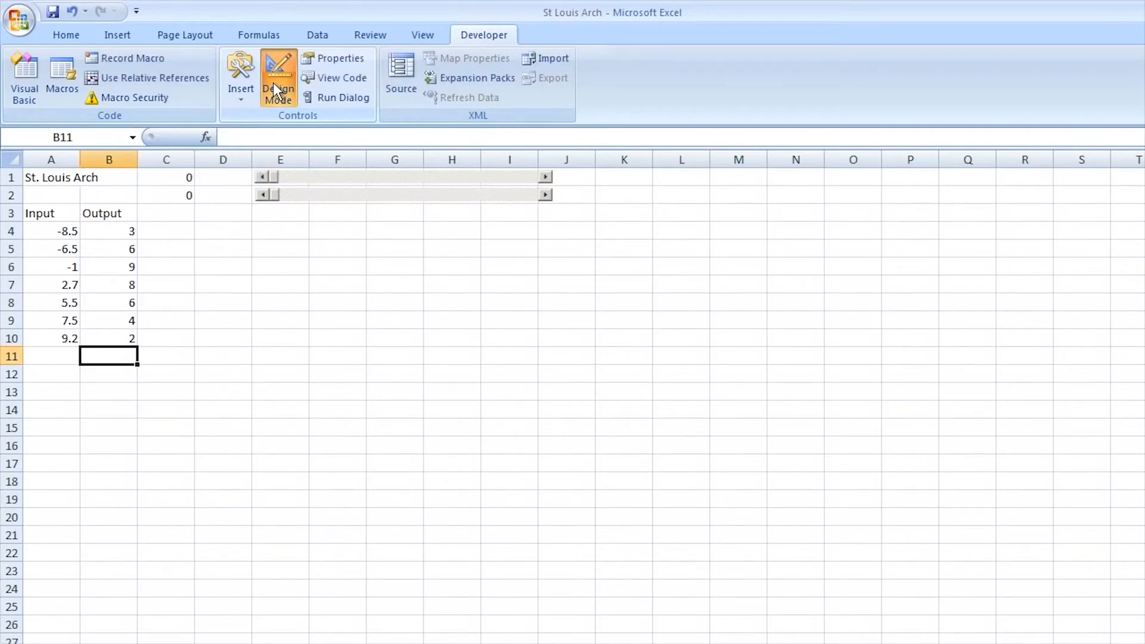
pyautogui.click(297, 195)
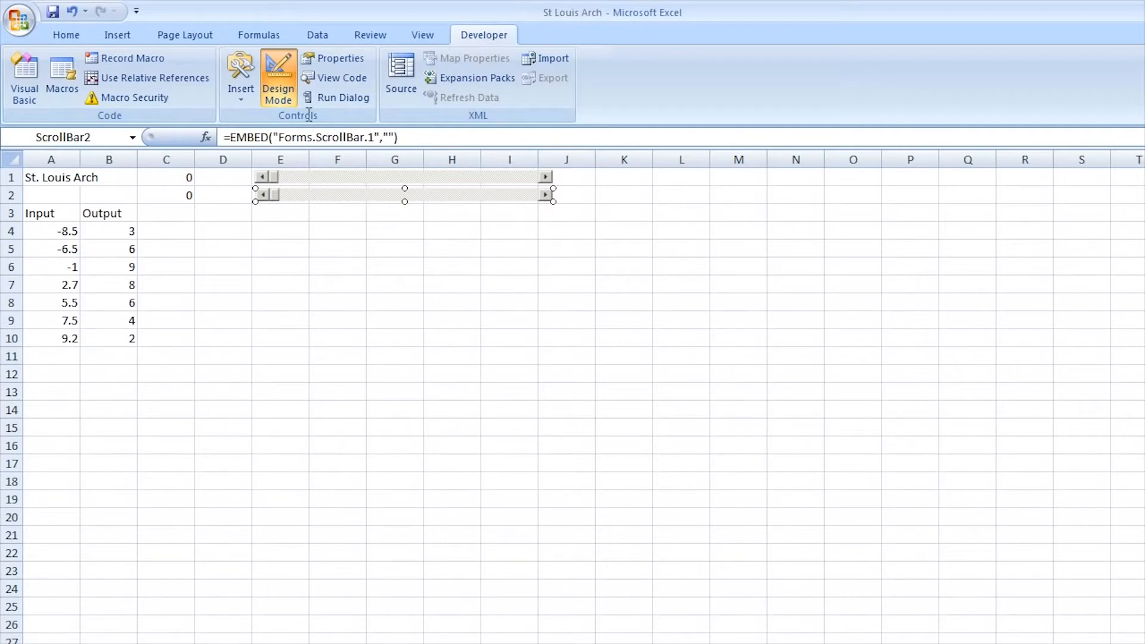
pyautogui.rightClick(331, 197)
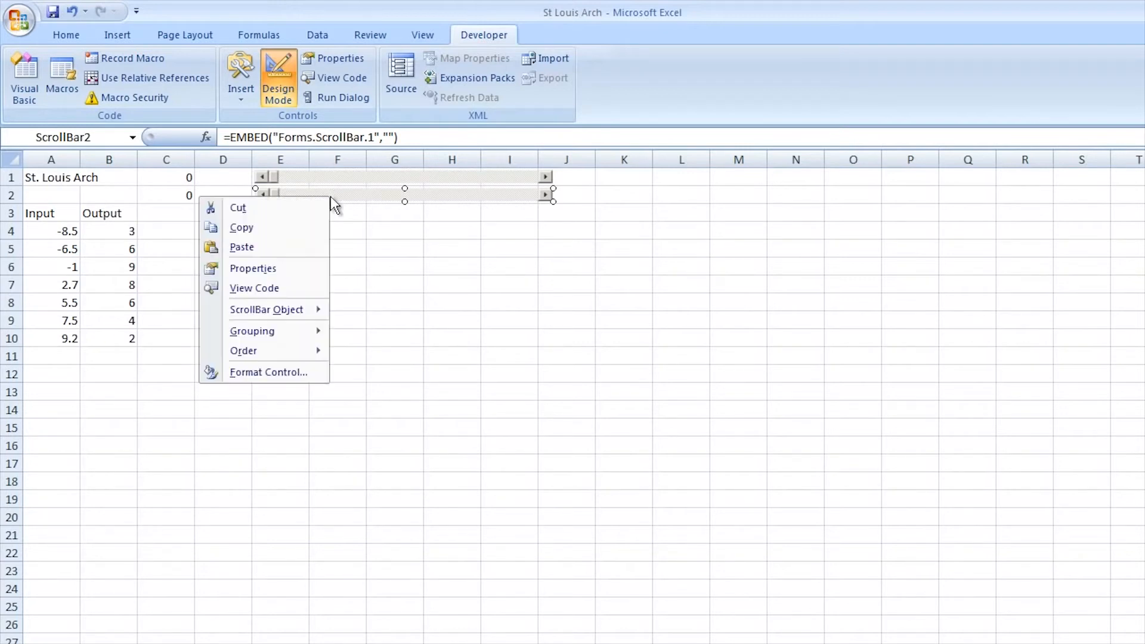
pyautogui.click(240, 228)
pyautogui.click(291, 214)
pyautogui.rightClick(291, 216)
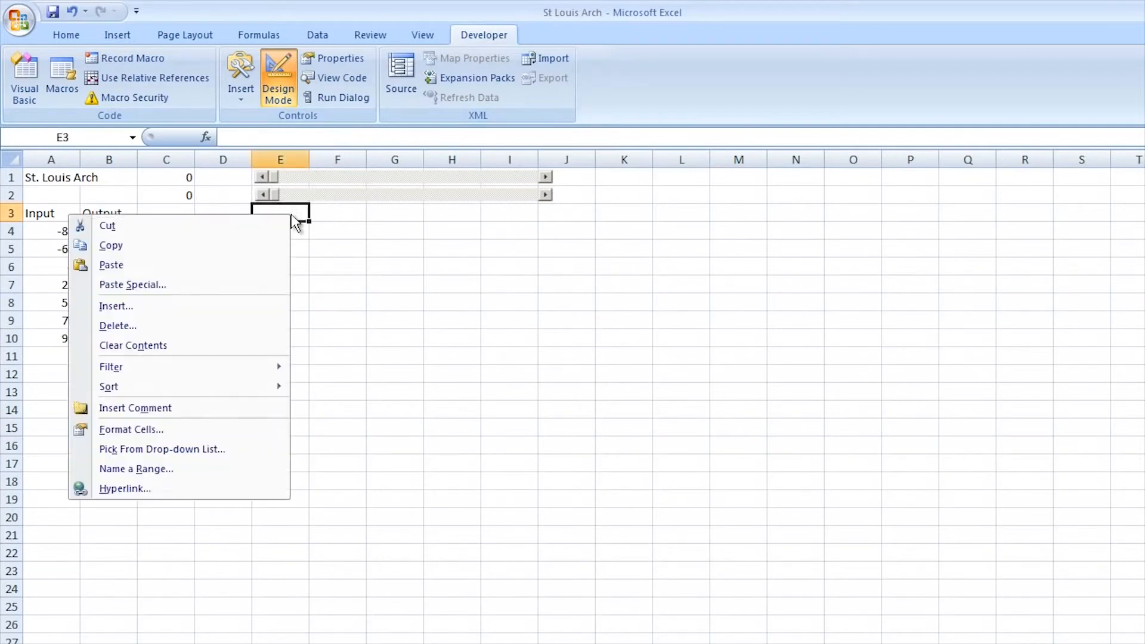
pyautogui.click(127, 261)
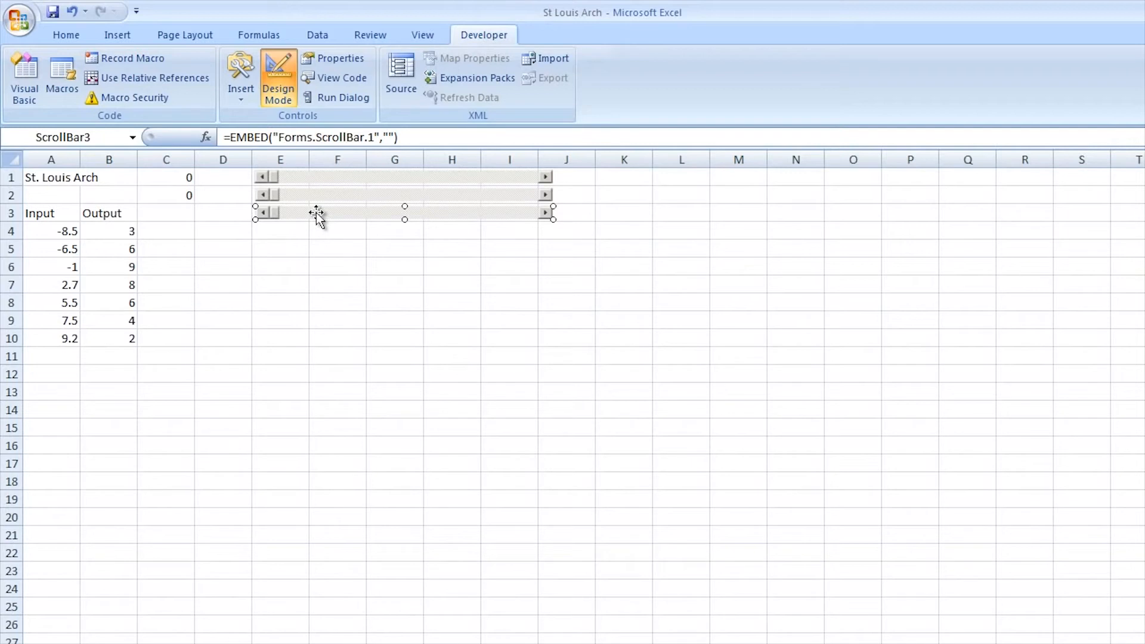
# Link the row 3 scroll bar to cell C3 in its properties and close them
pyautogui.click(327, 56)
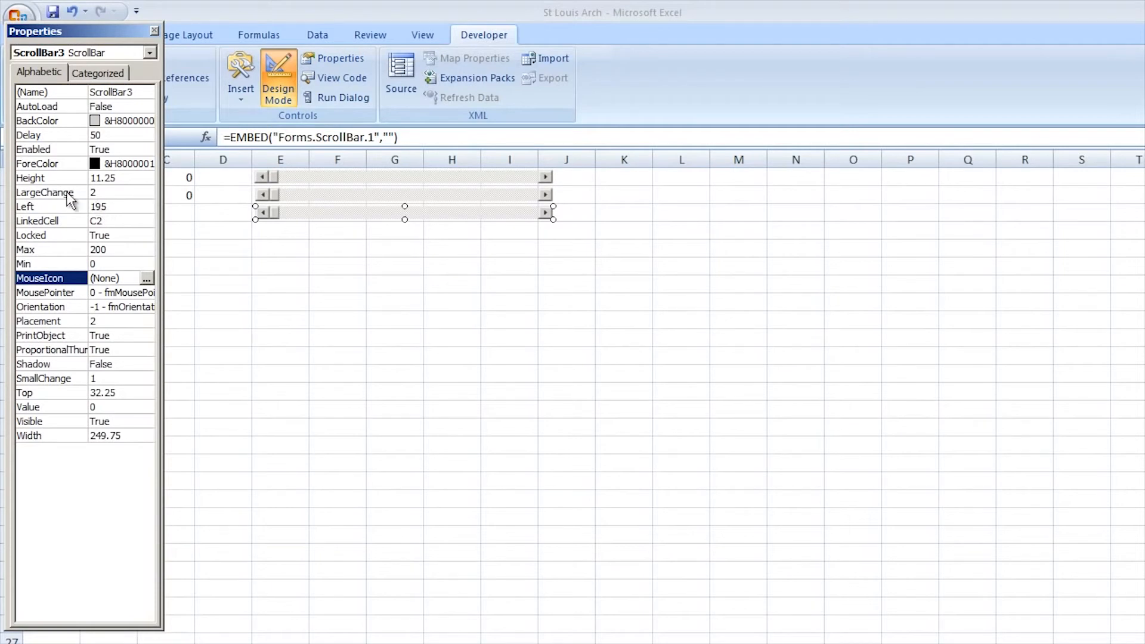
pyautogui.click(104, 222)
pyautogui.moveTo(104, 220); pyautogui.dragTo(97, 221)
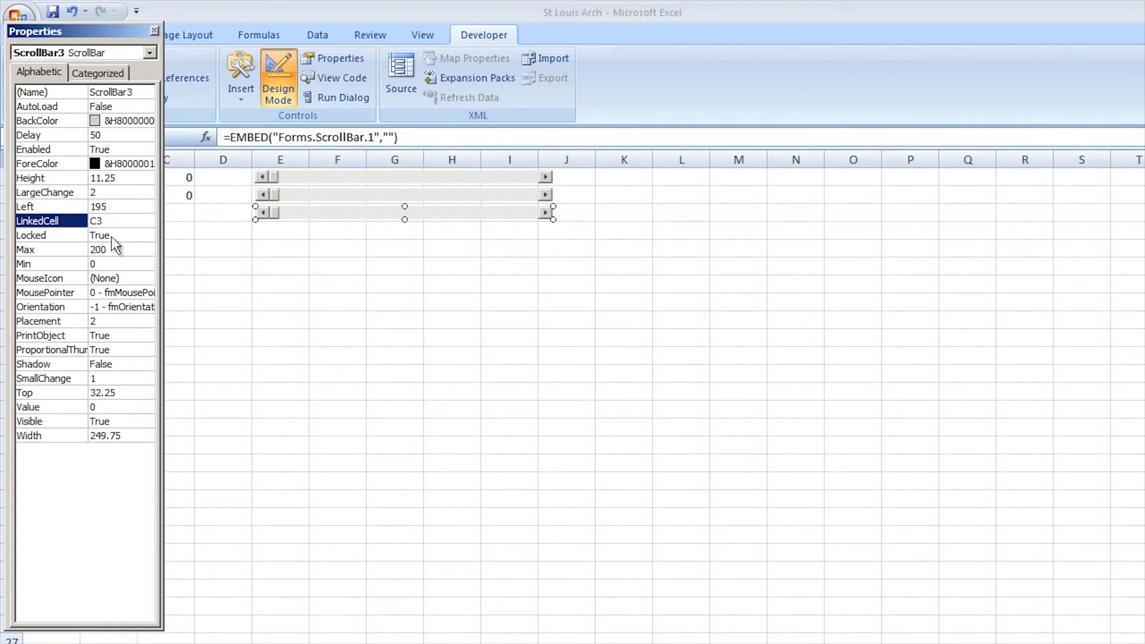
pyautogui.click(112, 246)
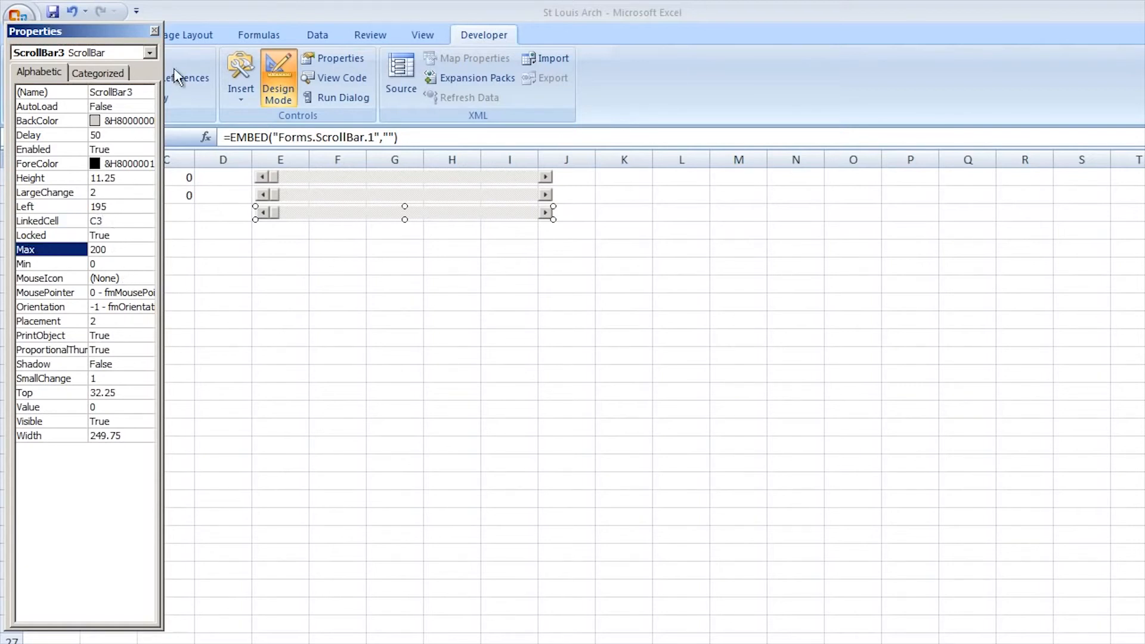
pyautogui.click(156, 31)
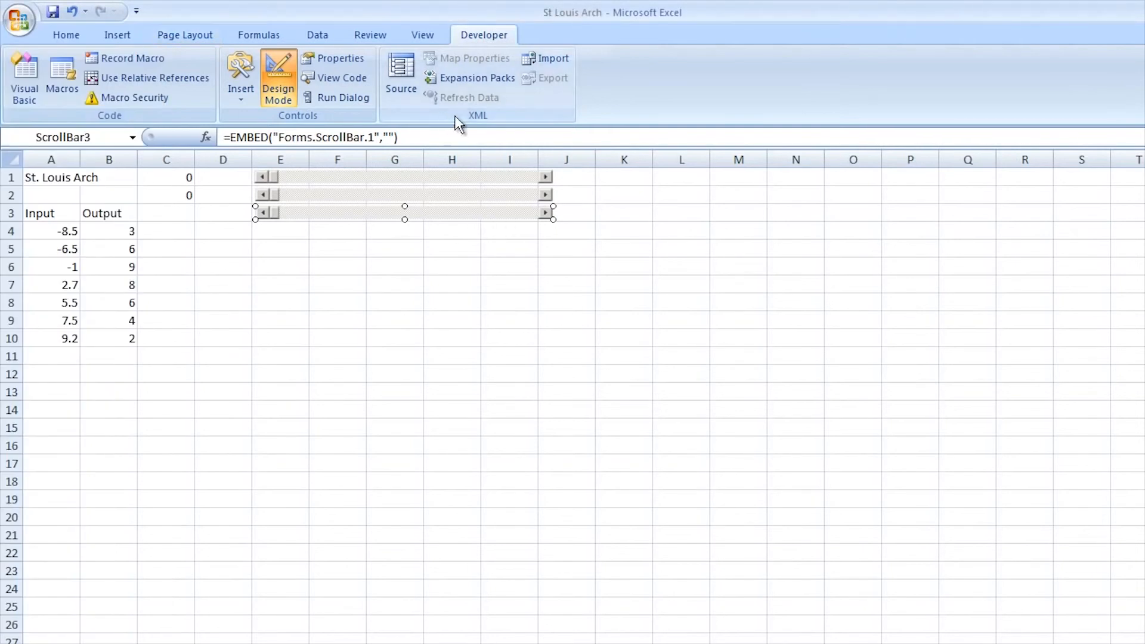
# Exit design mode and step up the three scroll bars until C3 is 3, C2 is 5 and C1 is 5
pyautogui.click(280, 81)
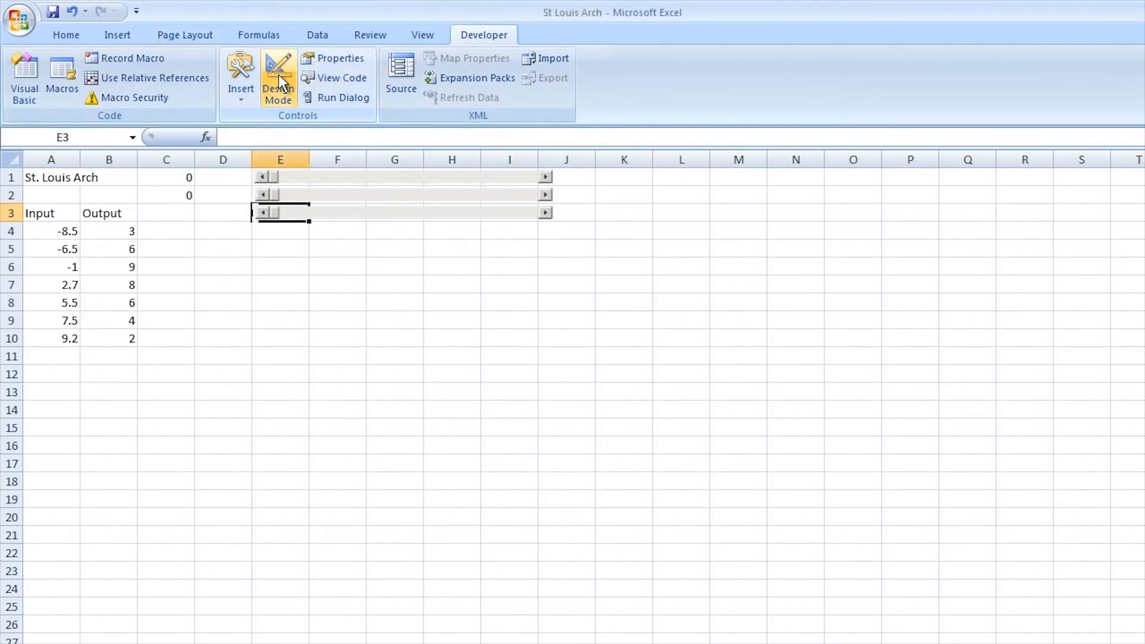
pyautogui.click(546, 213)
pyautogui.click(546, 213)
pyautogui.click(545, 213)
pyautogui.click(546, 195)
pyautogui.click(547, 193)
pyautogui.click(547, 194)
pyautogui.click(546, 193)
pyautogui.click(546, 194)
pyautogui.click(548, 177)
pyautogui.click(549, 177)
pyautogui.click(549, 177)
pyautogui.click(549, 178)
pyautogui.click(547, 178)
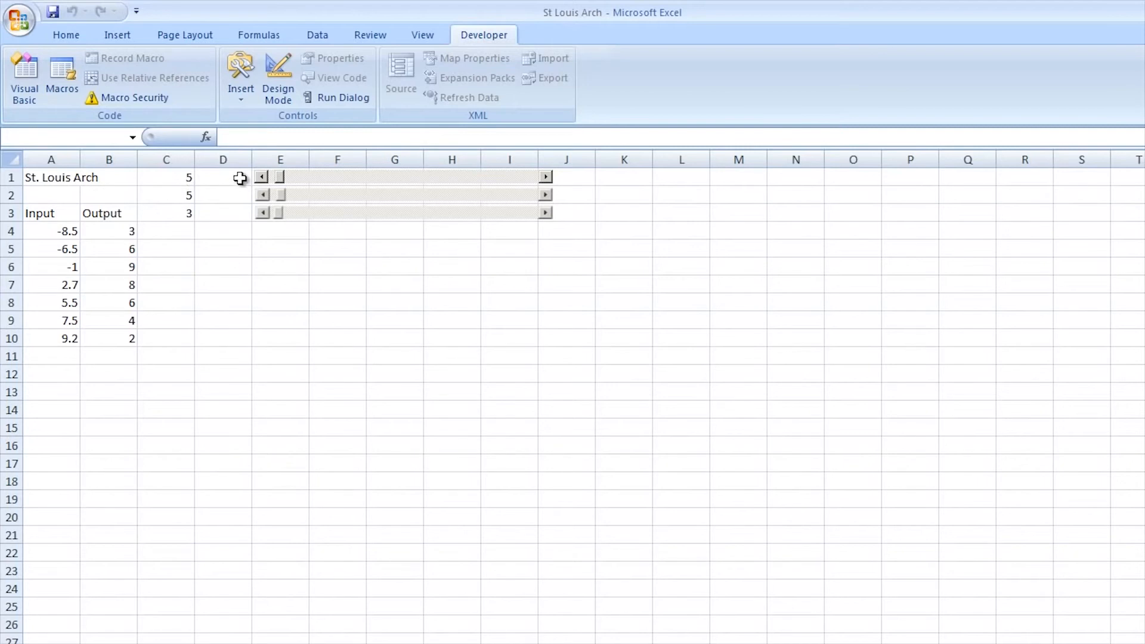
# Enter the formula =c1/100 in cell D1
pyautogui.click(220, 181)
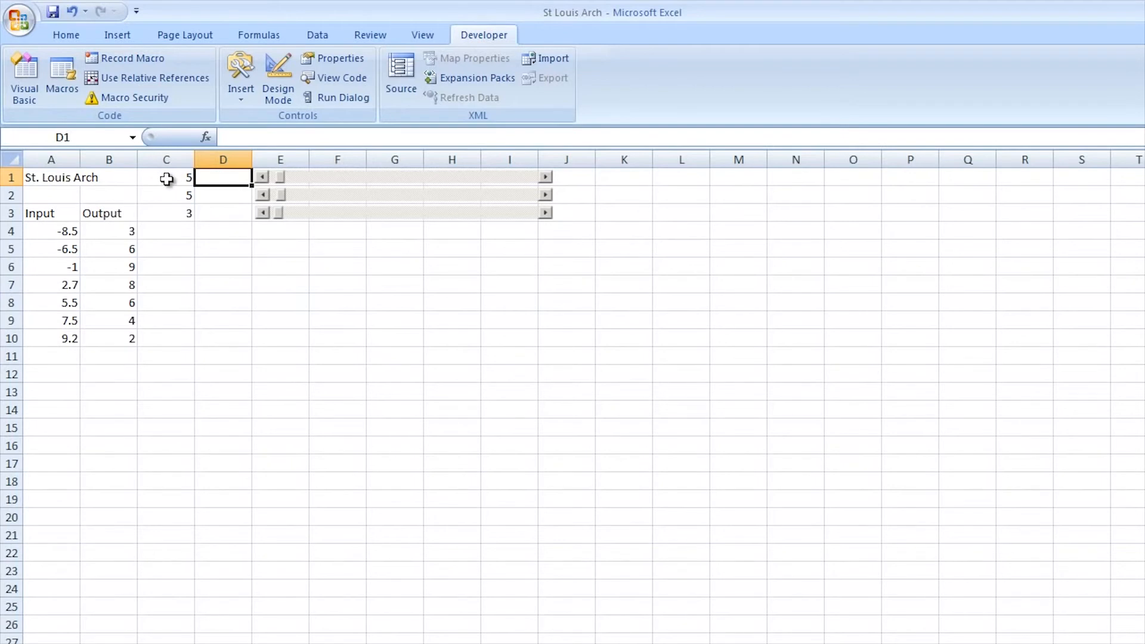
pyautogui.write('=')
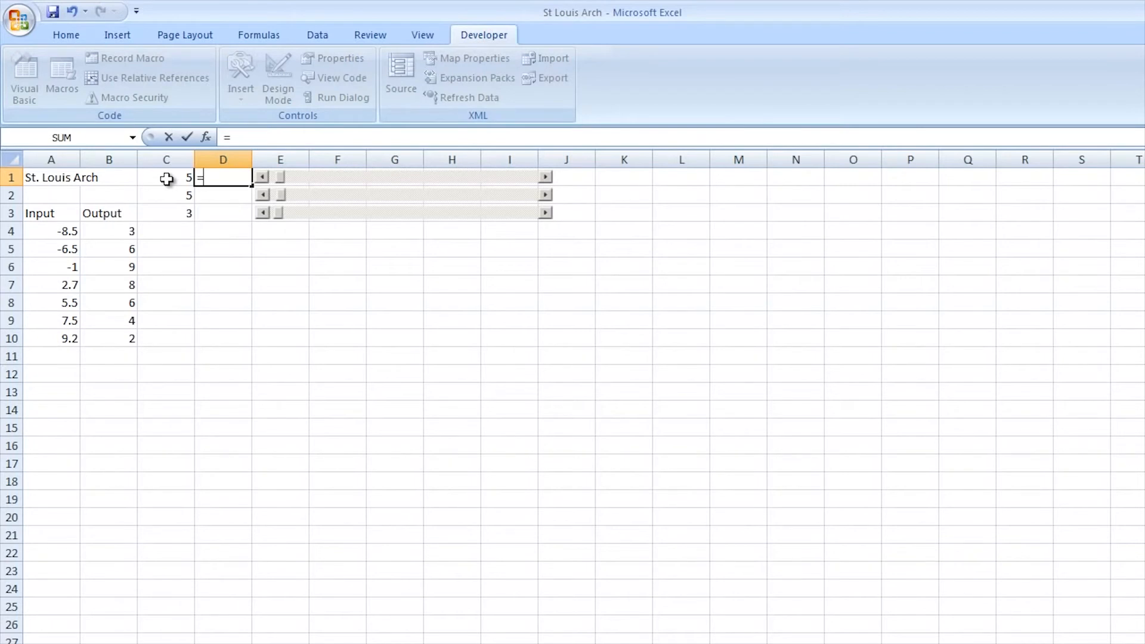
pyautogui.write('c1/100')
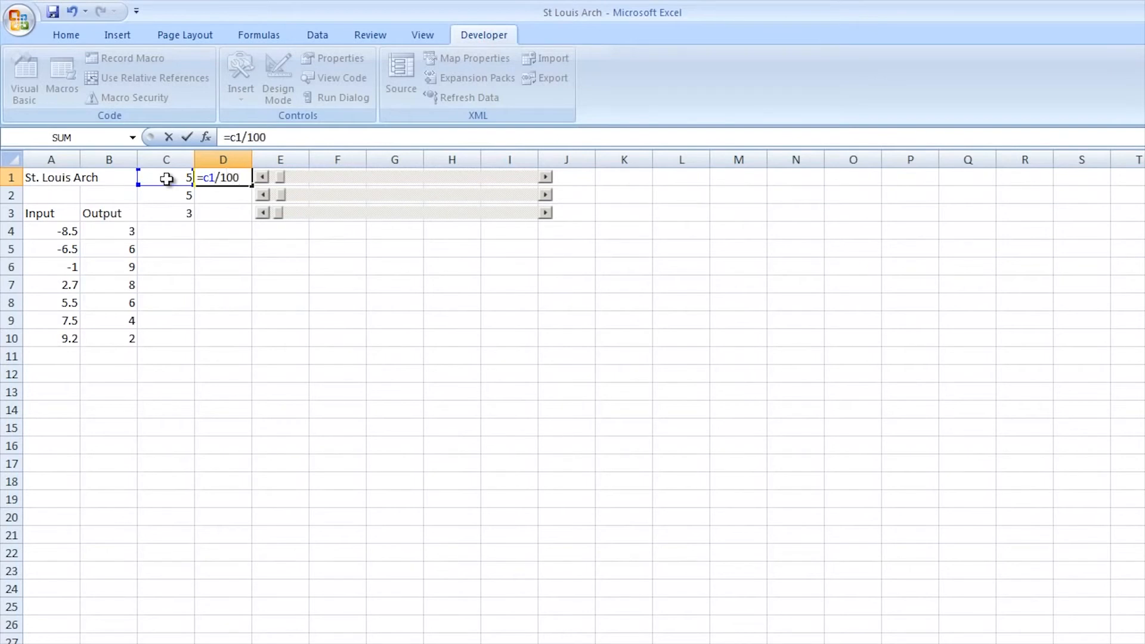
pyautogui.press('Return')
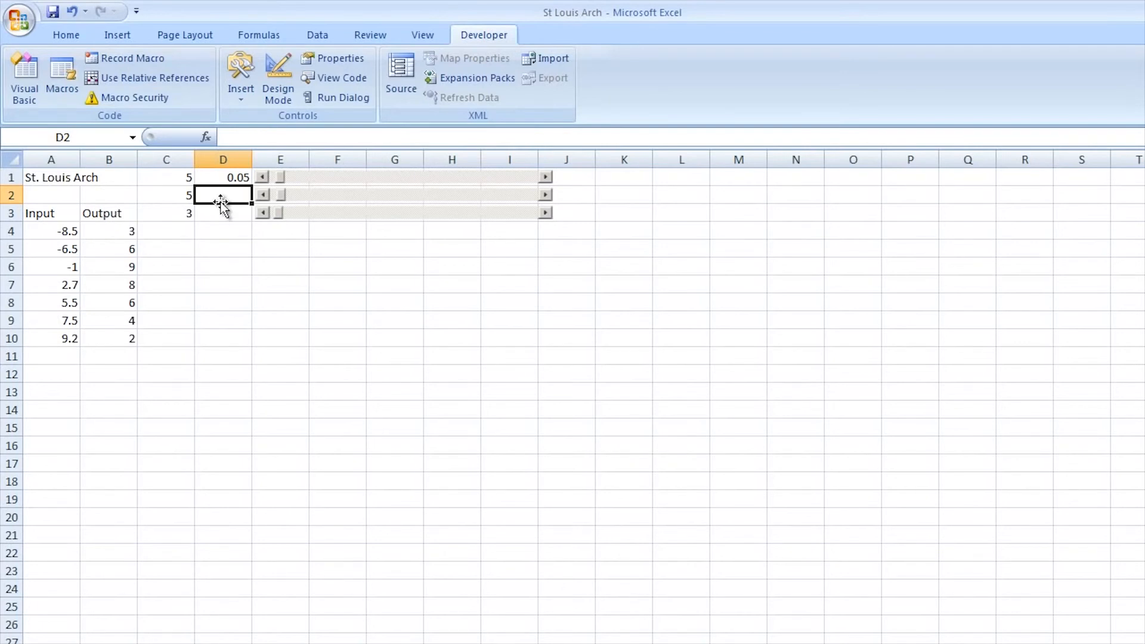
# Enter =c2/10 in cell D2 and =c3 in cell D3
pyautogui.write('=c')
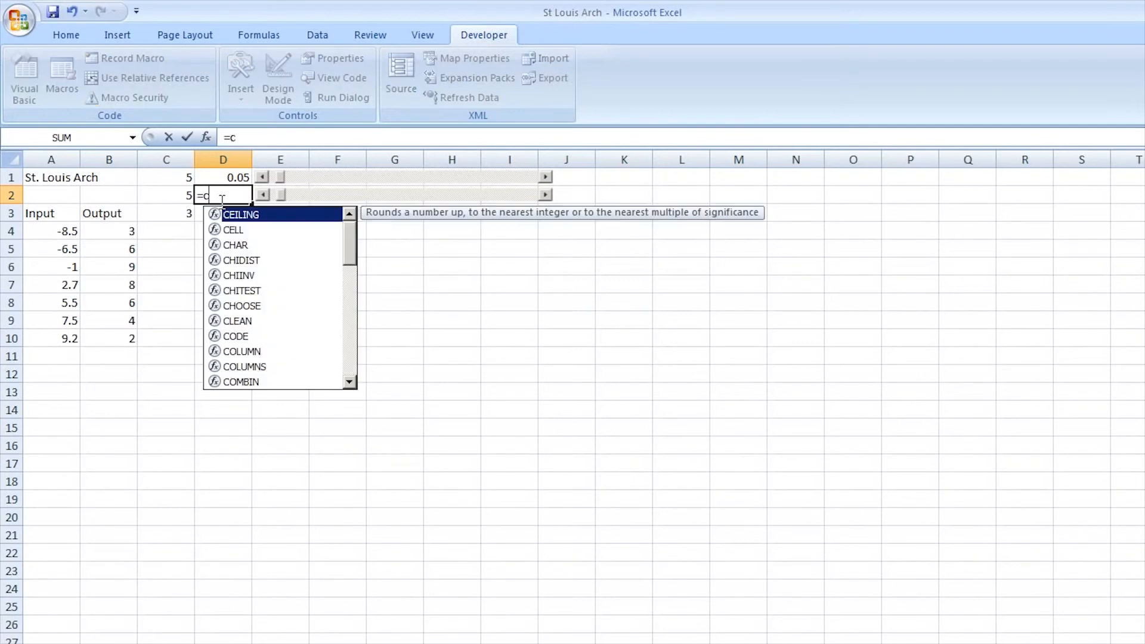
pyautogui.write('2/10')
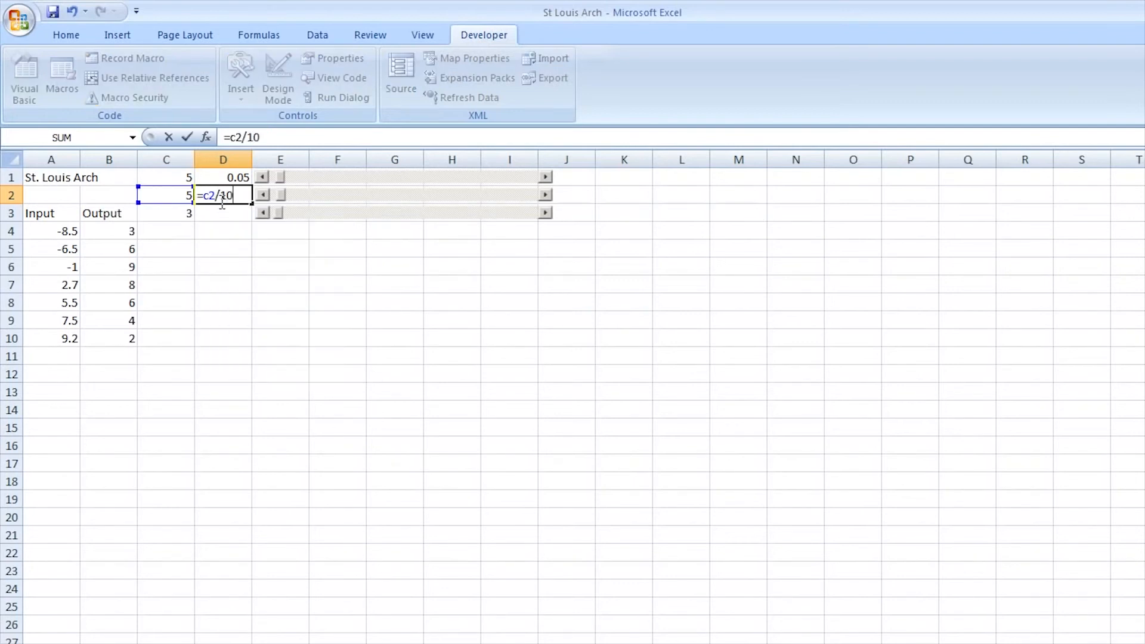
pyautogui.press('Return')
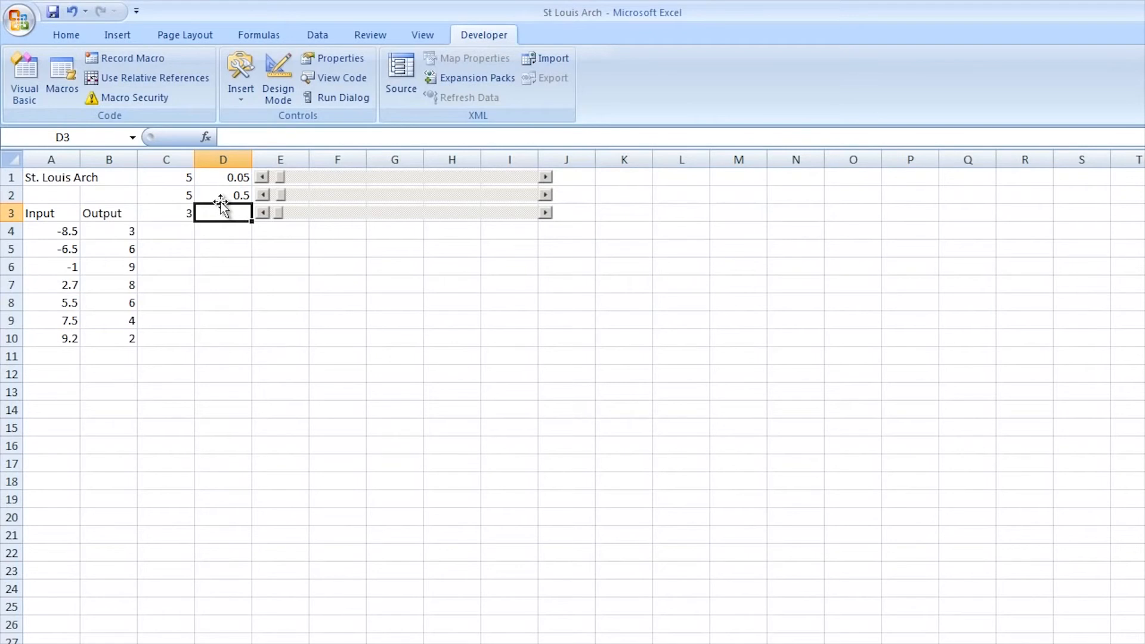
pyautogui.write('=c3')
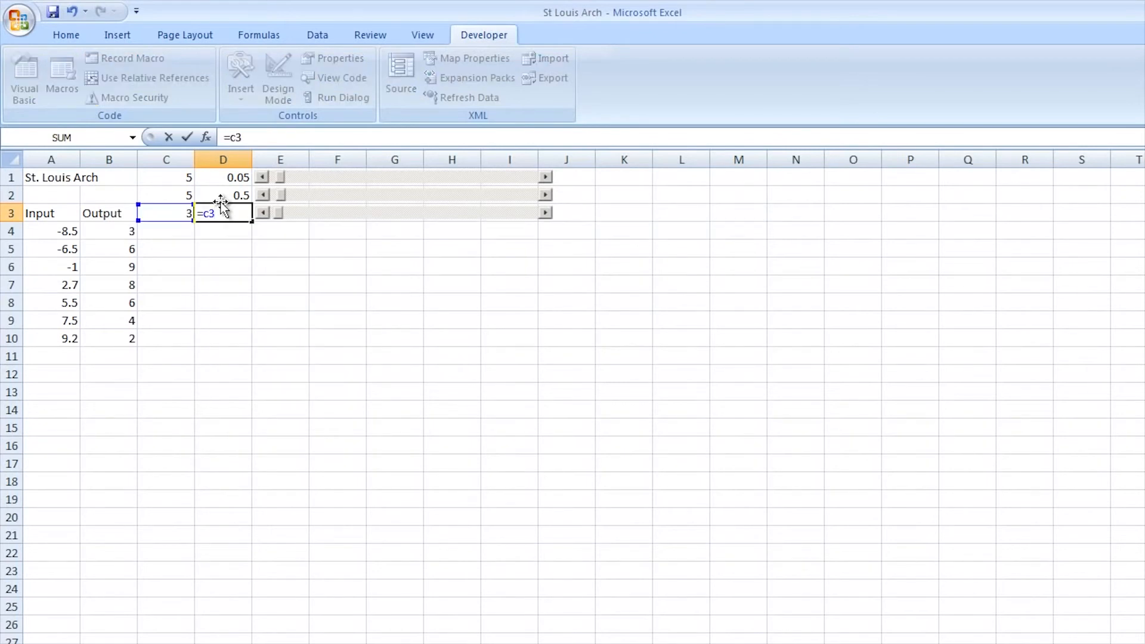
pyautogui.press('Return')
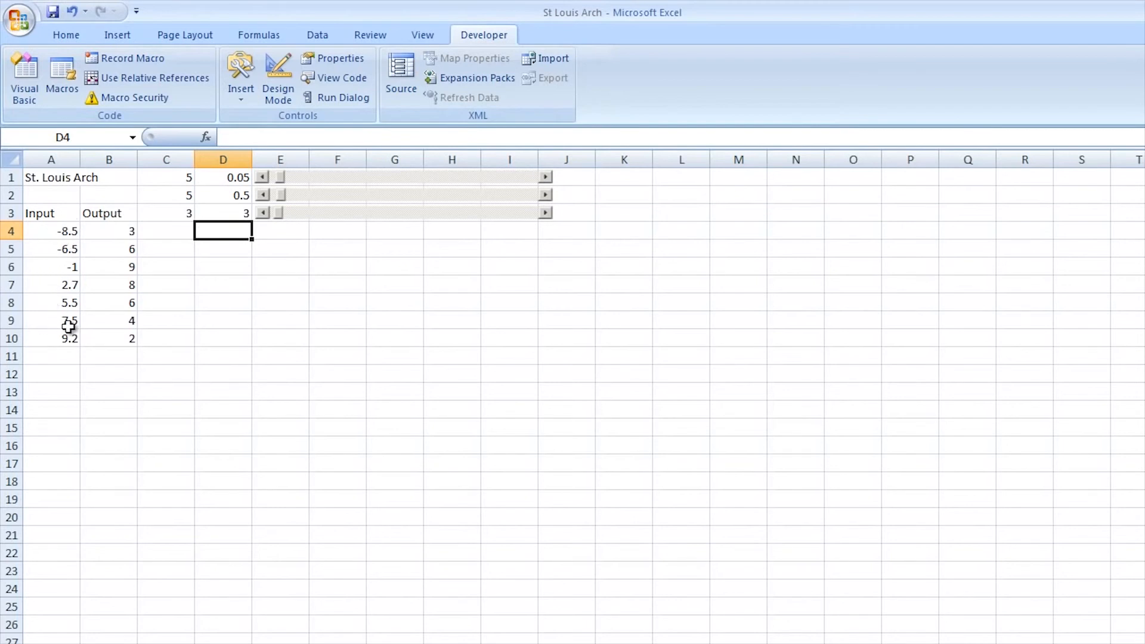
# Enter the quadratic model =-$D$1*(A4)^2-$D$2*A4+$D$3 in cell D4 and fill it down through D10
pyautogui.click(251, 137)
pyautogui.hotkey('ctrl', 'v')
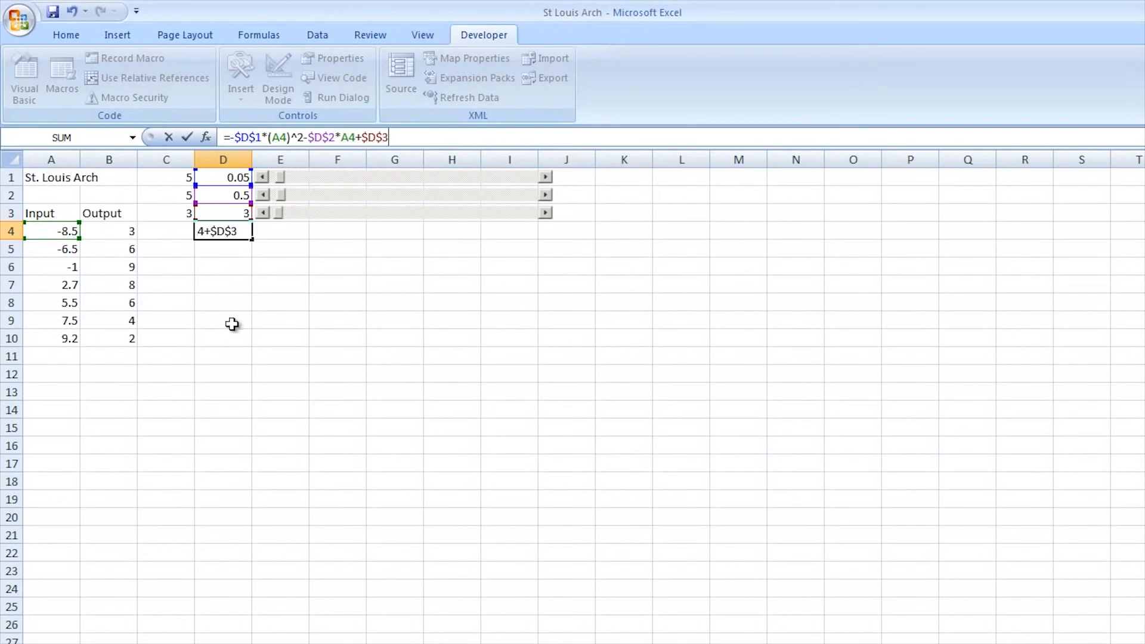
pyautogui.click(231, 146)
pyautogui.write('-')
pyautogui.press('Return')
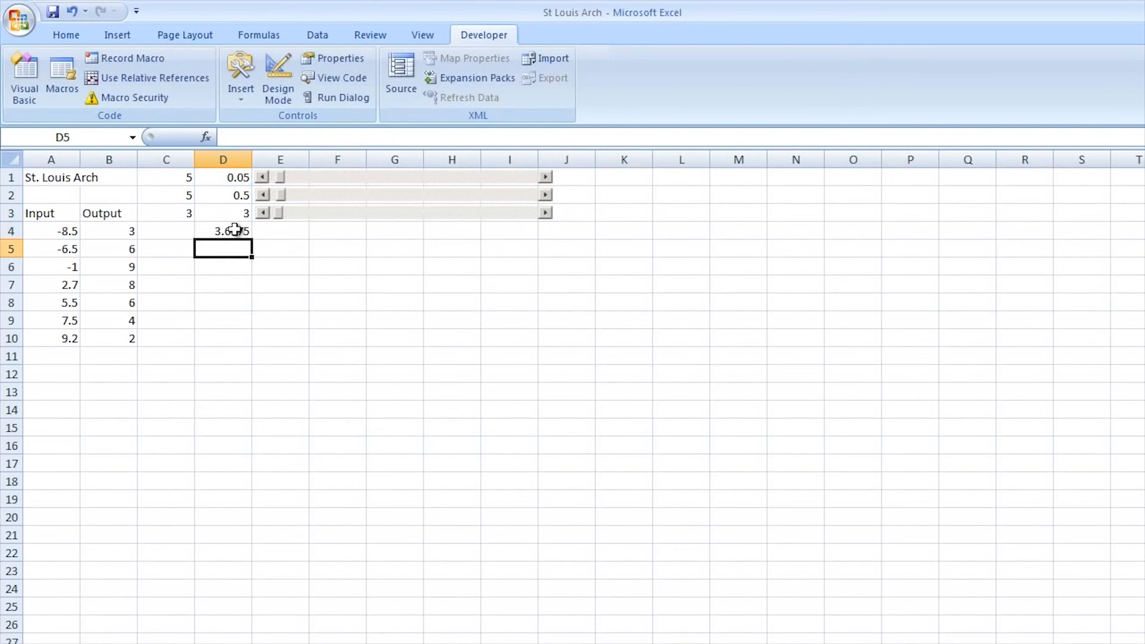
pyautogui.click(232, 230)
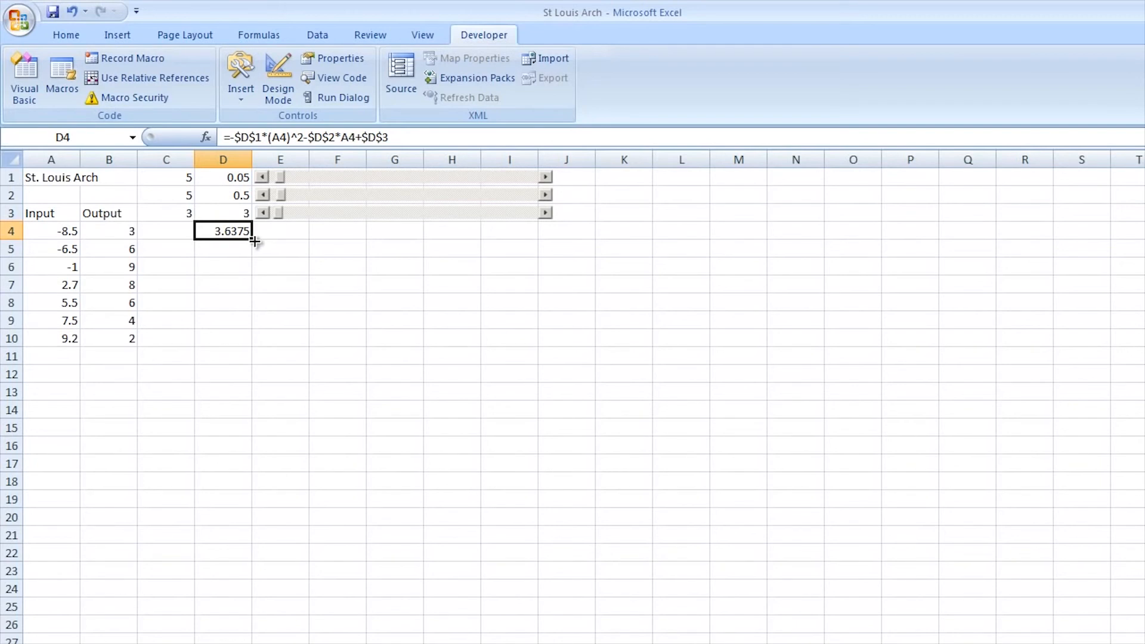
pyautogui.moveTo(254, 240); pyautogui.dragTo(251, 345)
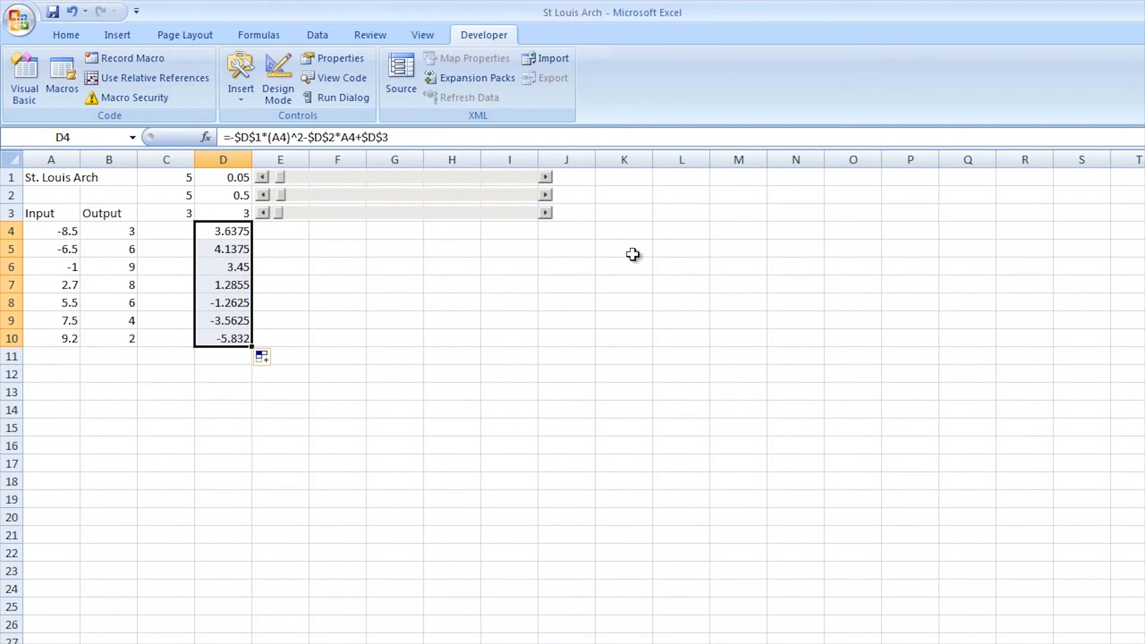
# Test the row 1 scroll bar by raising C1 to 10 and lowering it back to 7
pyautogui.click(546, 177)
pyautogui.click(546, 176)
pyautogui.click(546, 177)
pyautogui.click(546, 176)
pyautogui.click(546, 177)
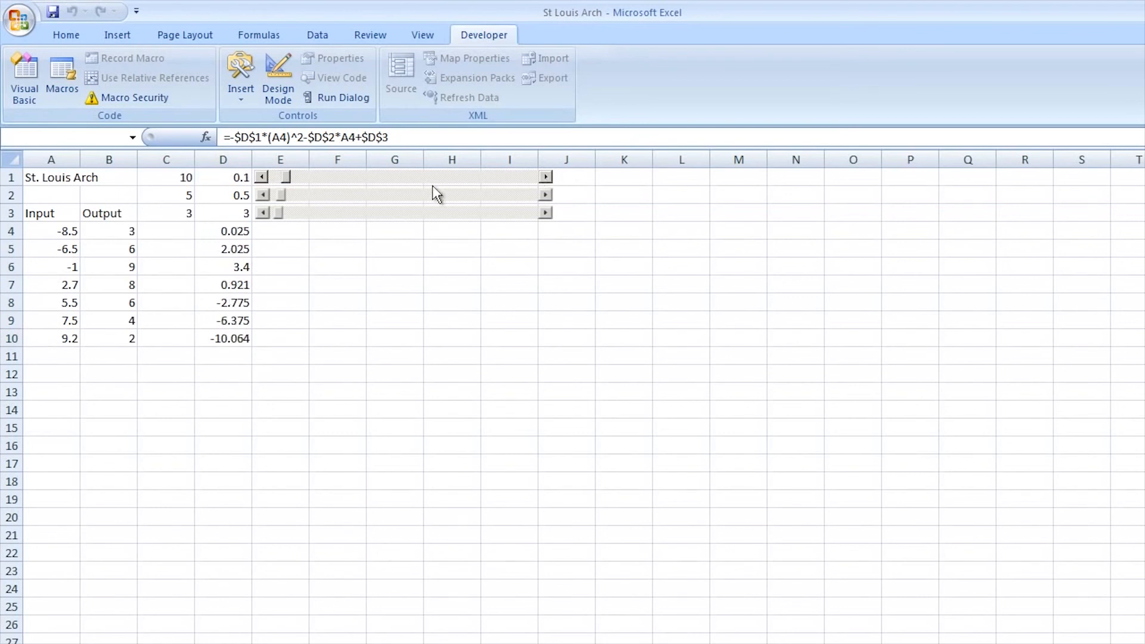
pyautogui.click(263, 178)
pyautogui.click(262, 177)
pyautogui.click(262, 177)
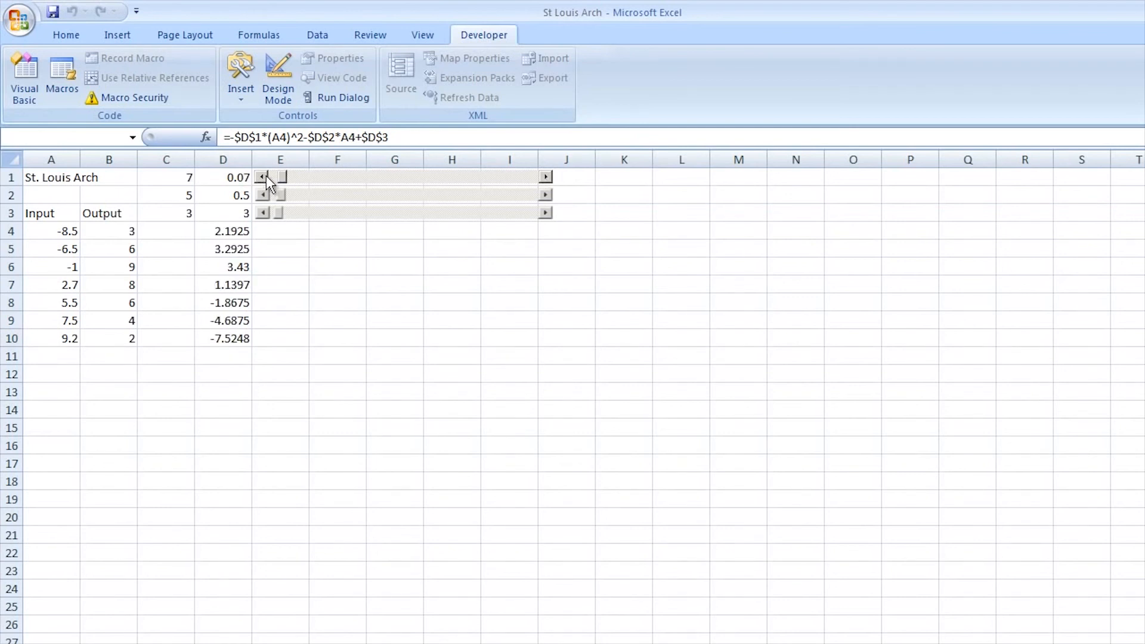
# Try the row 2 and row 3 scroll bars in both directions, leaving C2 at 6 and C3 at 6
pyautogui.click(547, 195)
pyautogui.click(548, 194)
pyautogui.click(547, 195)
pyautogui.click(547, 194)
pyautogui.click(262, 195)
pyautogui.click(263, 195)
pyautogui.click(262, 195)
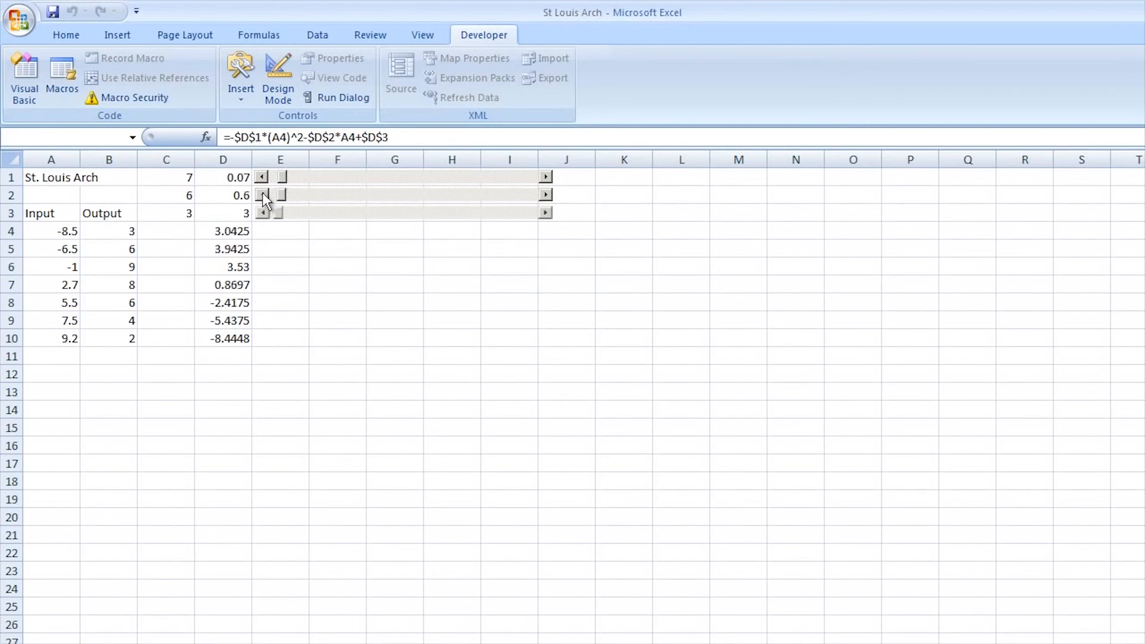
pyautogui.click(263, 213)
pyautogui.click(545, 213)
pyautogui.click(545, 213)
pyautogui.click(545, 213)
pyautogui.click(545, 213)
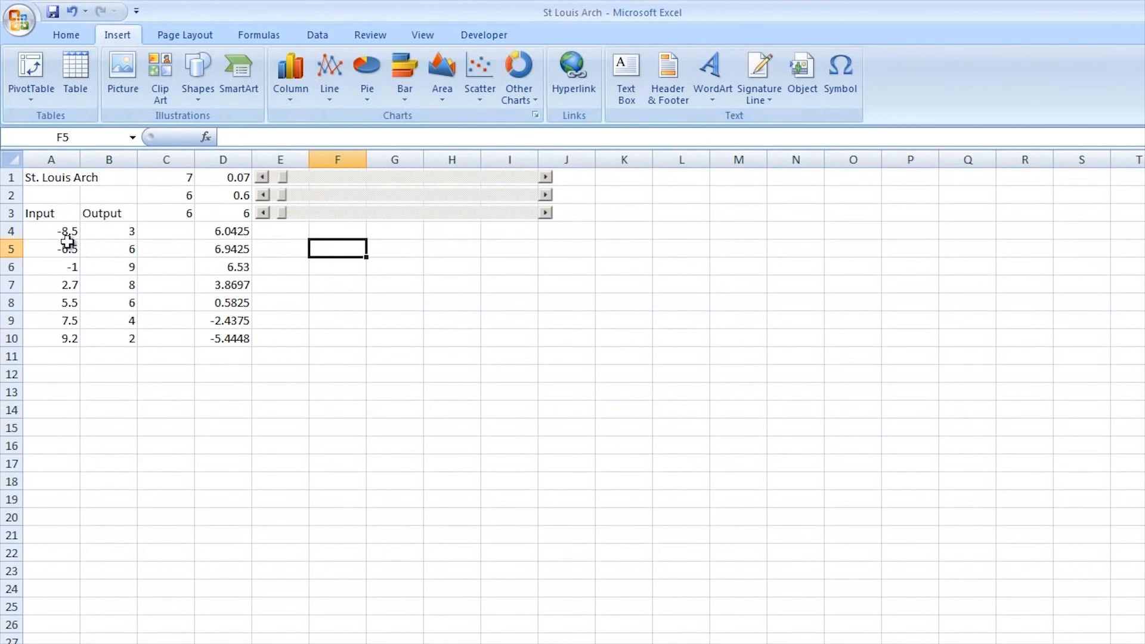
# Insert a markers-only scatter chart from the range A4:D10 and deselect it by selecting cell J4
pyautogui.moveTo(58, 231); pyautogui.dragTo(228, 346)
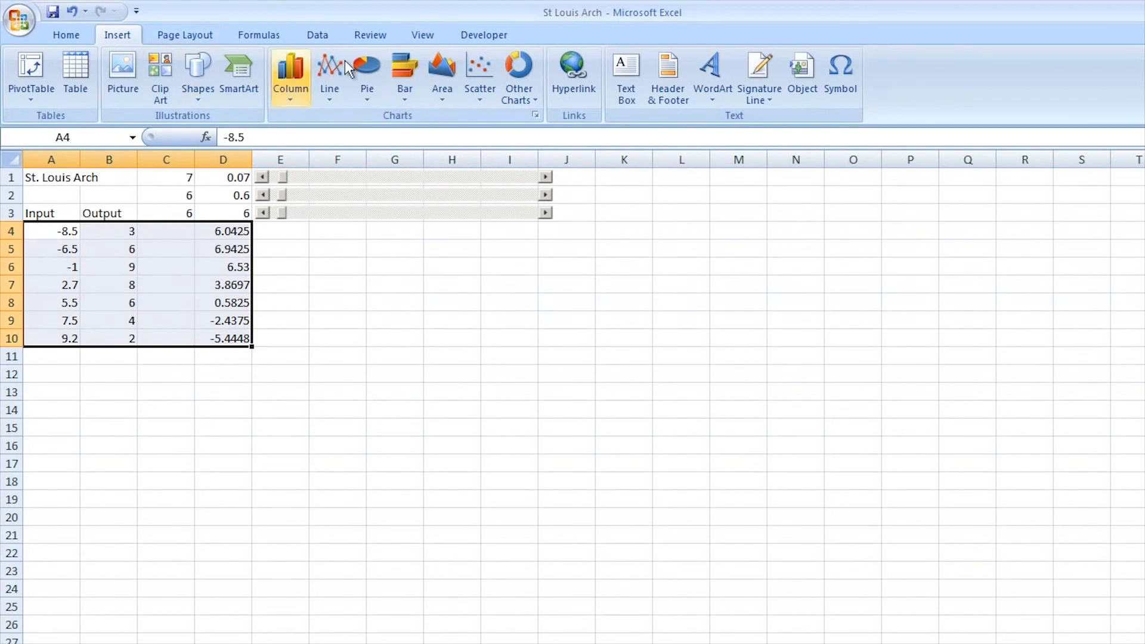
pyautogui.click(479, 95)
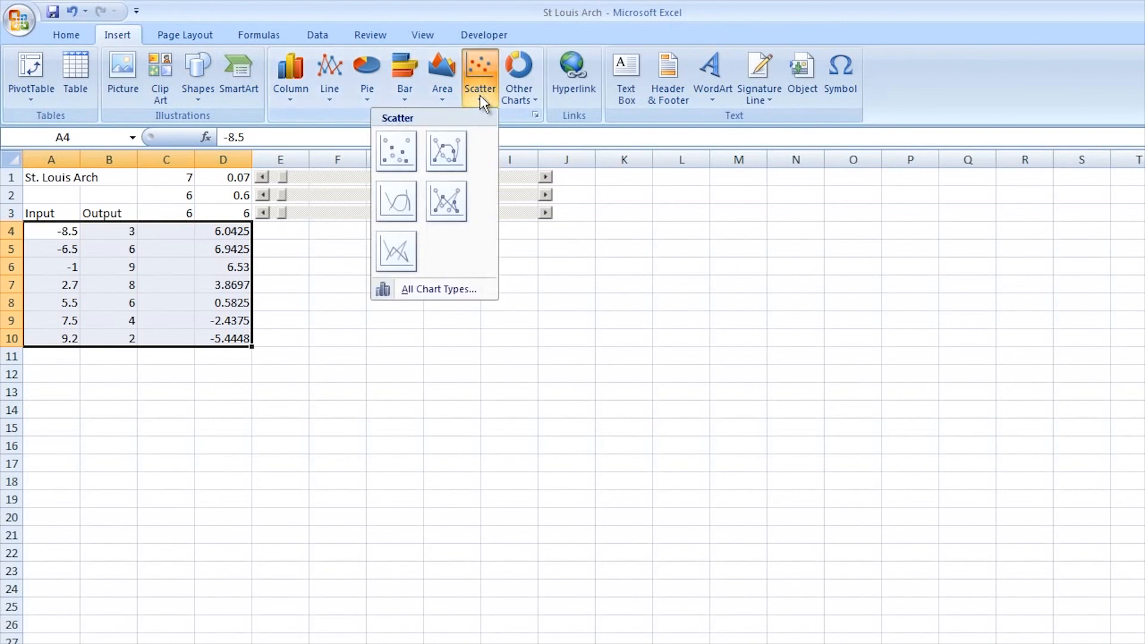
pyautogui.click(389, 150)
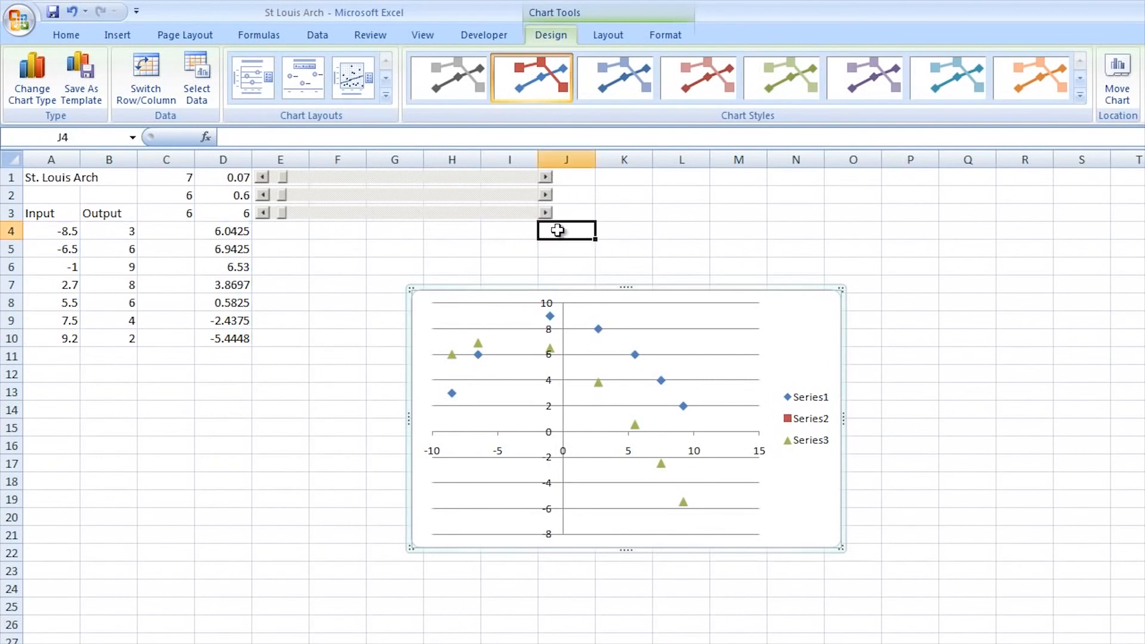
pyautogui.click(556, 228)
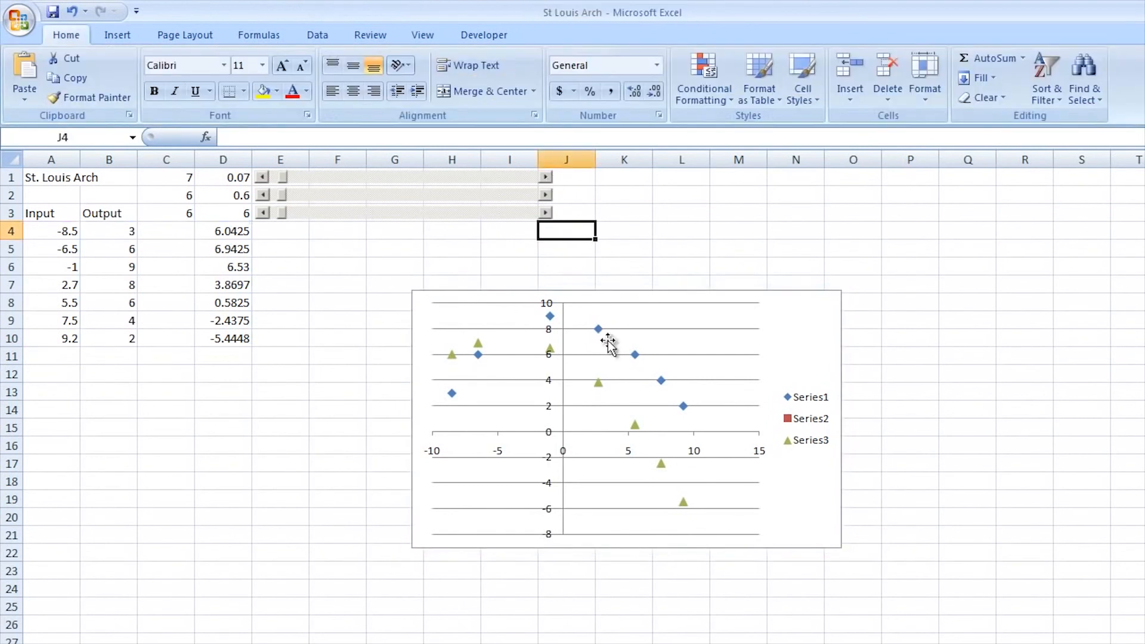
# Raise the row 1 scroll bar until C1 is 10 to adjust the model points on the chart
pyautogui.click(547, 177)
pyautogui.click(546, 178)
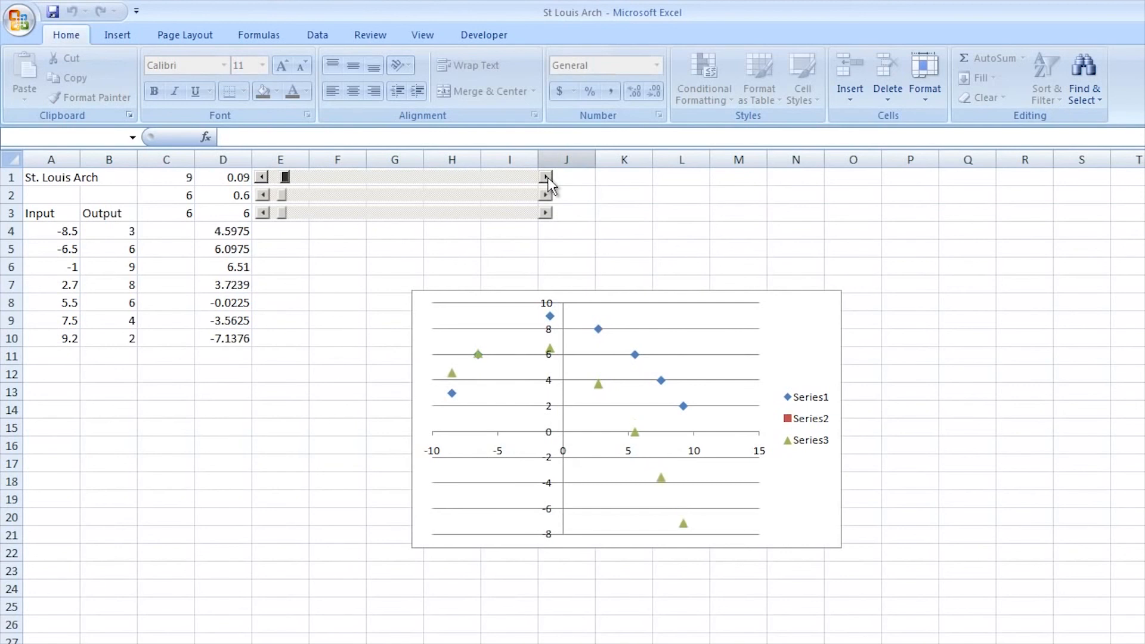
pyautogui.click(548, 177)
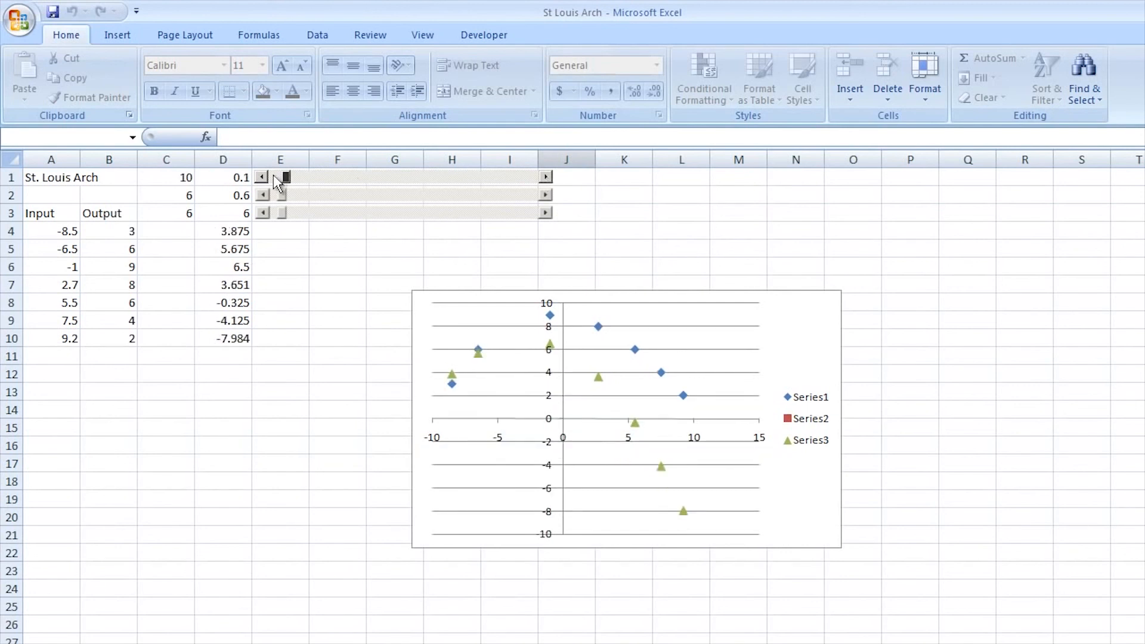
# Raise the row 2 scroll bar until C2 is 13 to shift the model points on the chart
pyautogui.click(548, 195)
pyautogui.click(547, 195)
pyautogui.click(547, 195)
pyautogui.click(547, 195)
pyautogui.click(548, 195)
pyautogui.click(547, 195)
pyautogui.click(547, 195)
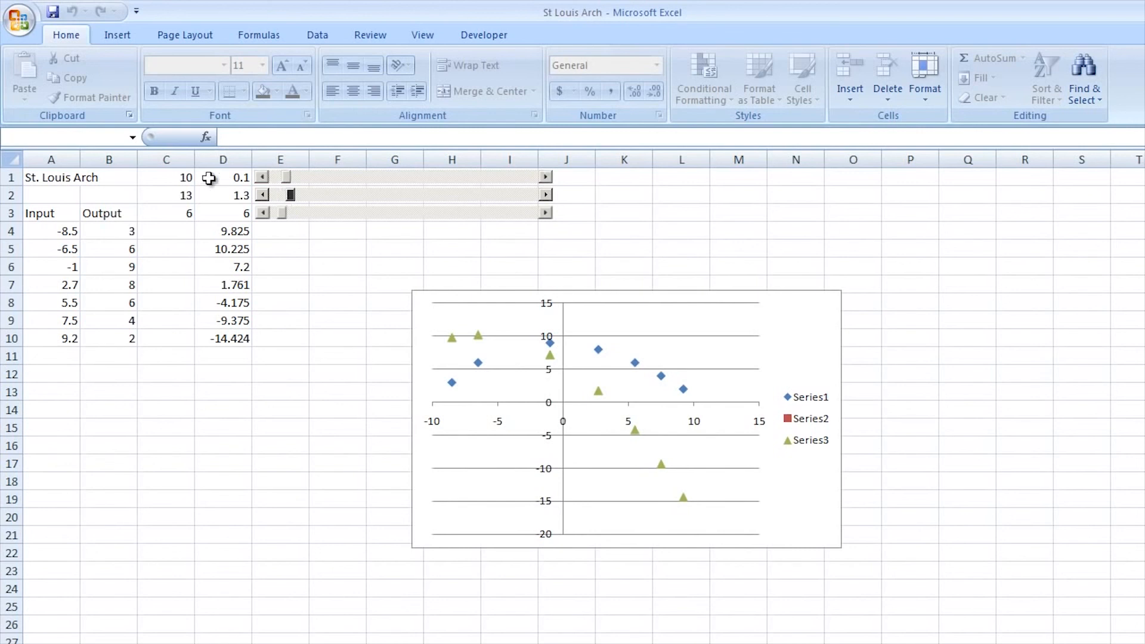
# Lower the row 2 scroll bar until C2 is 11, and adjust the row 1 scroll bar so C1 is 9
pyautogui.doubleClick(265, 195)
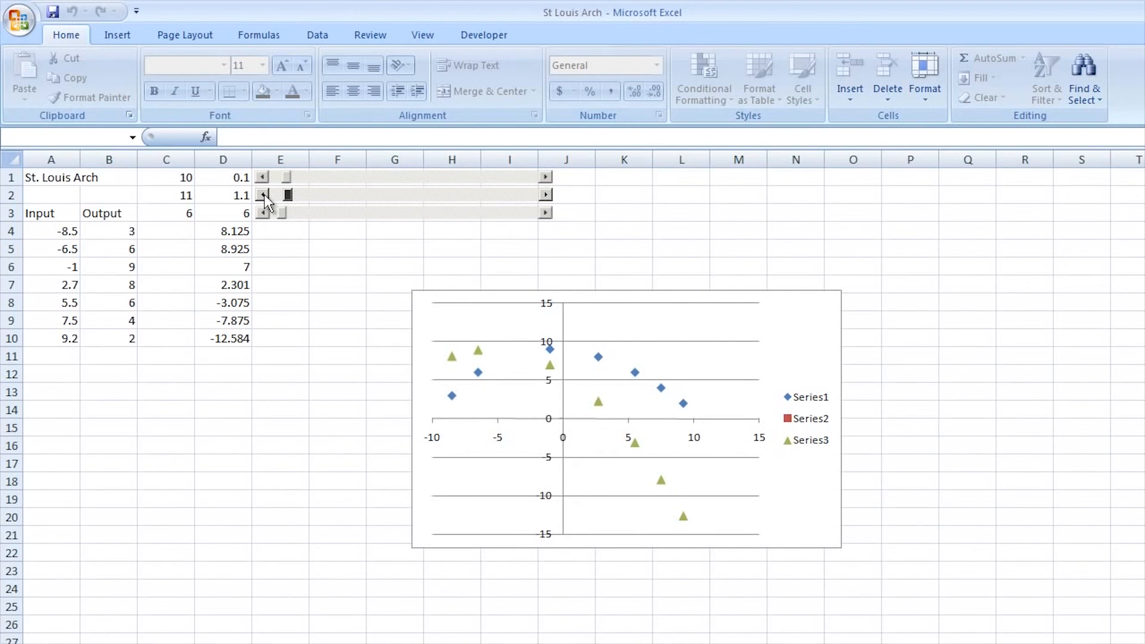
pyautogui.click(545, 177)
pyautogui.click(545, 177)
pyautogui.doubleClick(545, 177)
pyautogui.click(545, 177)
pyautogui.moveTo(292, 178); pyautogui.dragTo(288, 174)
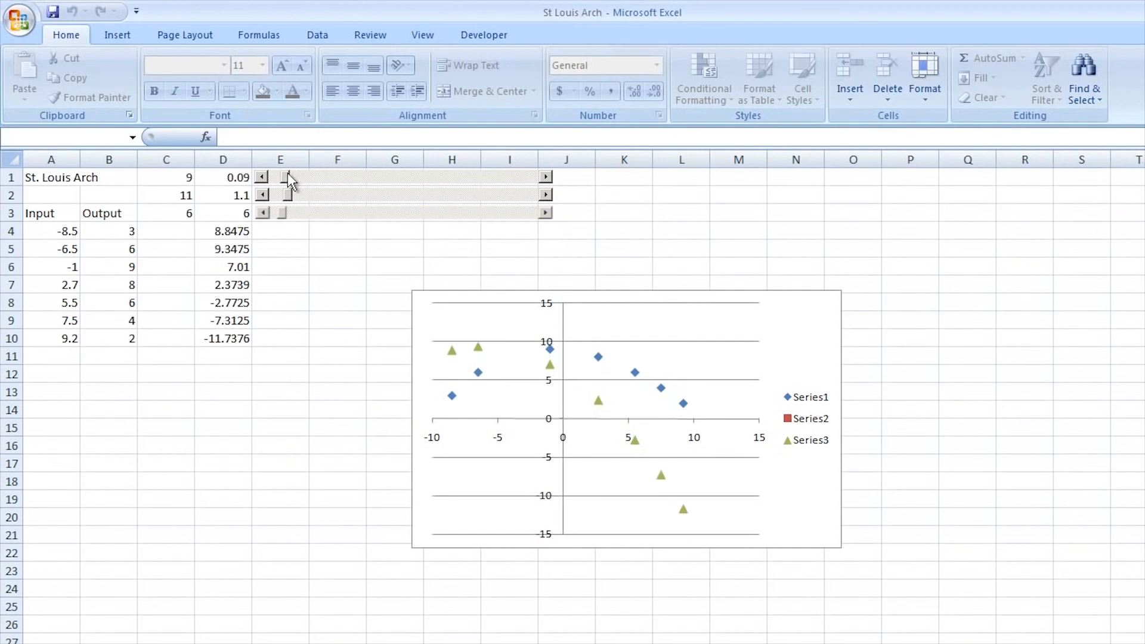
# Lower the row 2 scroll bar until C2 is 0 to remove the linear term from the model
pyautogui.click(263, 195)
pyautogui.click(264, 195)
pyautogui.doubleClick(263, 195)
pyautogui.click(262, 195)
pyautogui.tripleClick(262, 195)
pyautogui.click(263, 195)
pyautogui.click(262, 195)
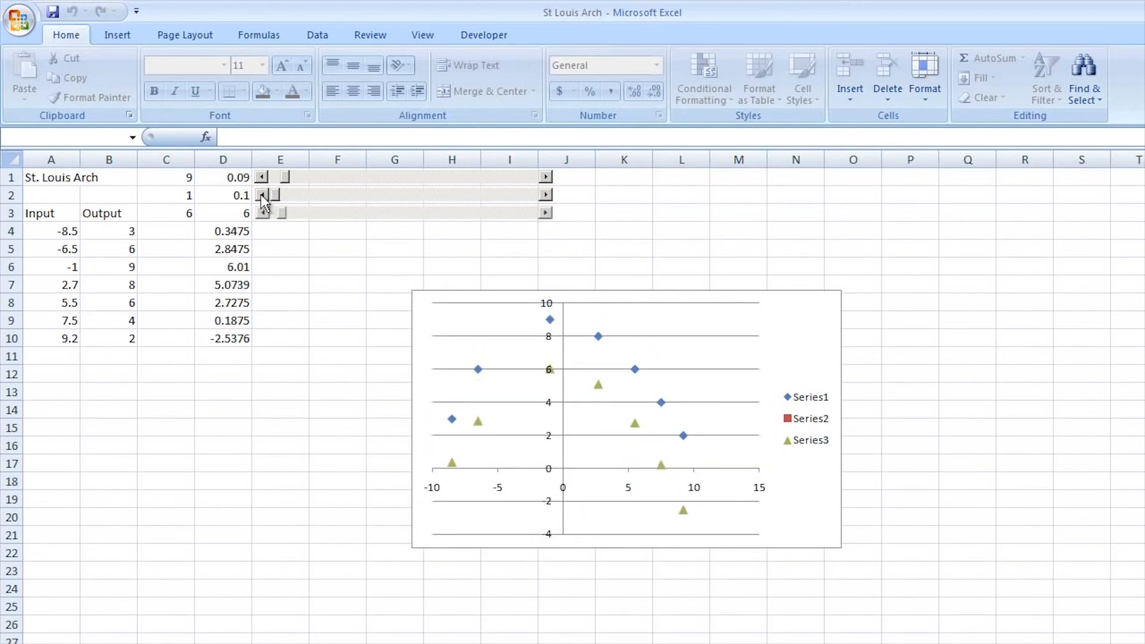
pyautogui.click(263, 195)
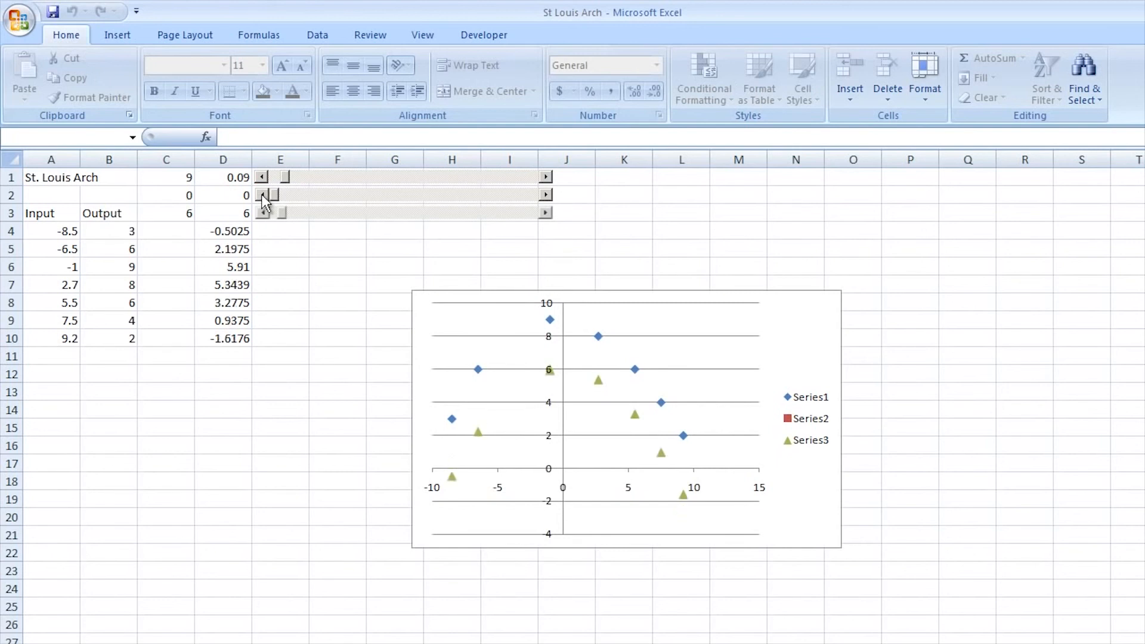
# Raise the row 3 scroll bar until C3 is 9 and the row 2 scroll bar until C2 is 1 to fit the arch data
pyautogui.click(545, 212)
pyautogui.click(545, 213)
pyautogui.click(545, 213)
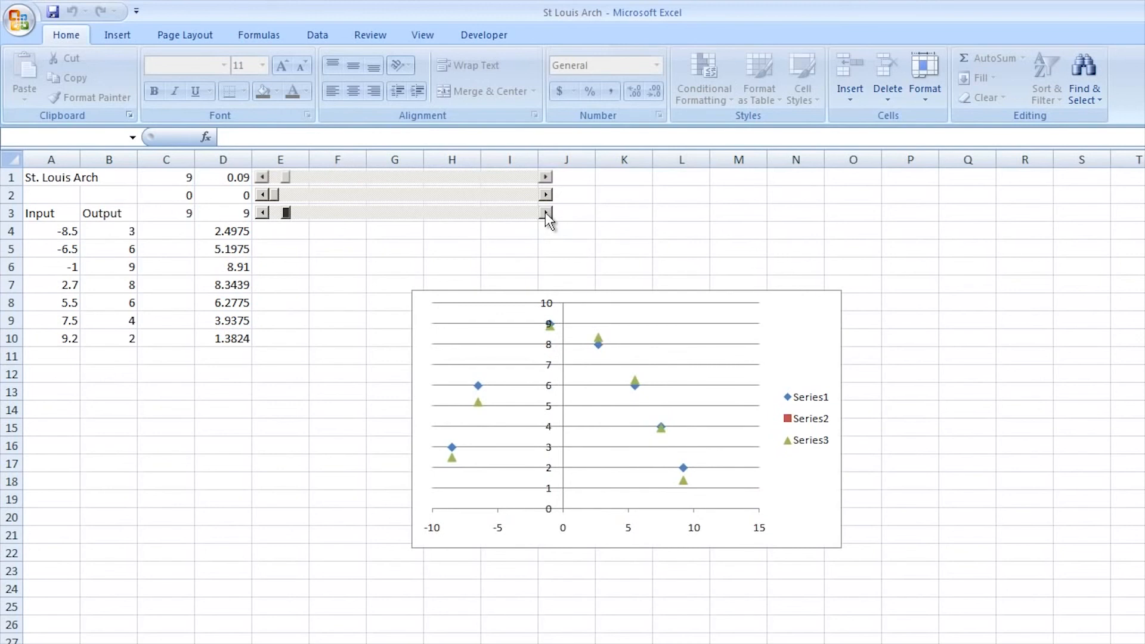
pyautogui.click(546, 194)
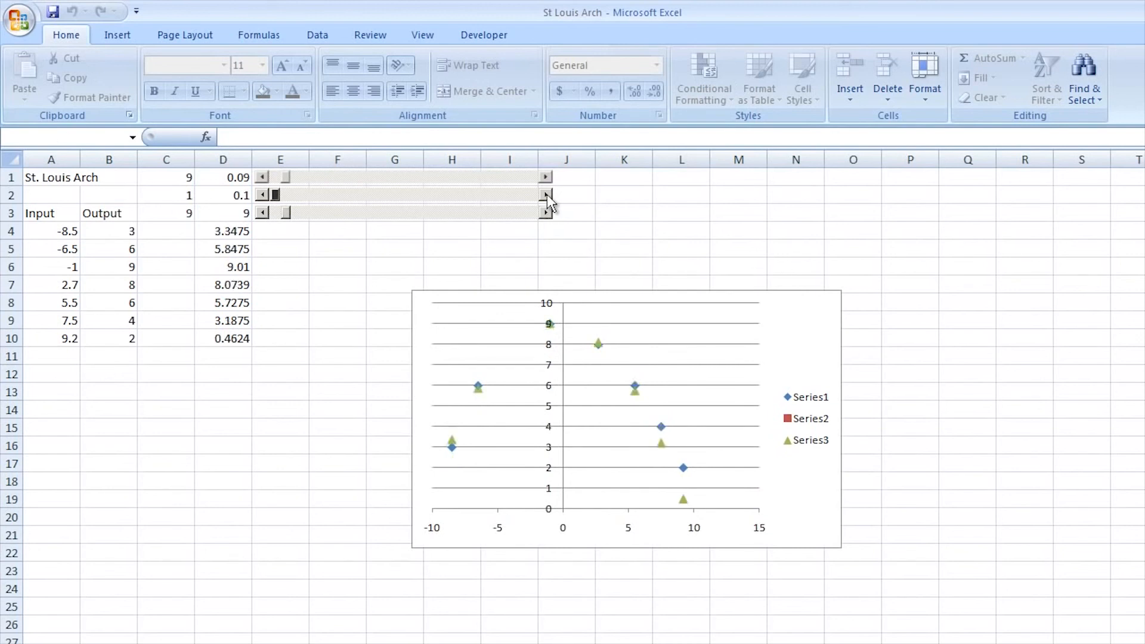